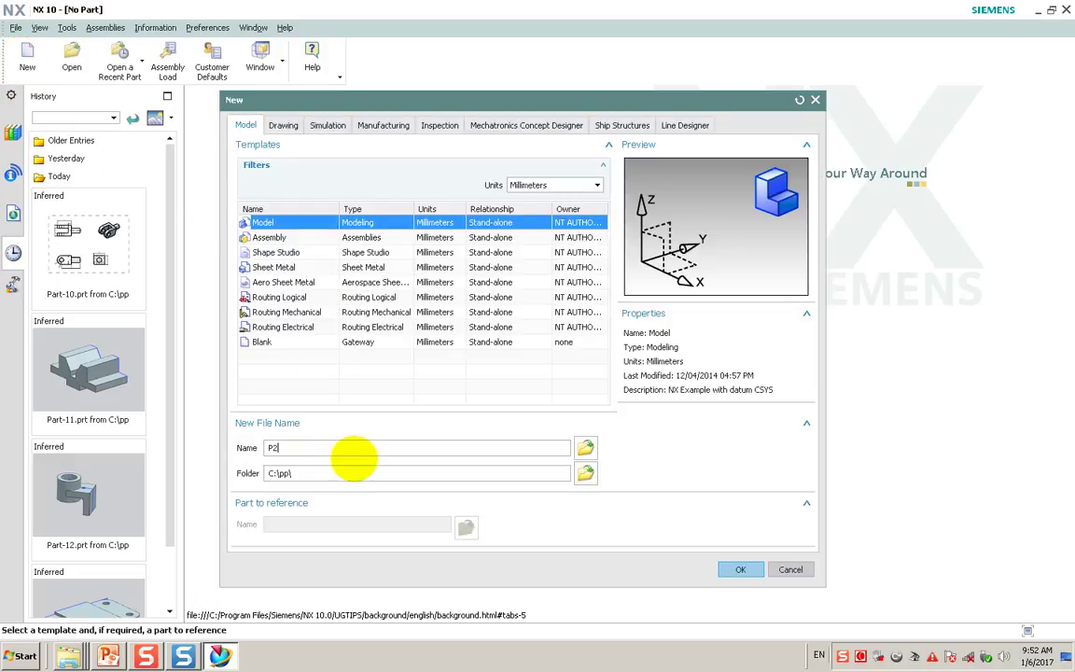
# Create the model part P2.prt and start a sketch in the task environment
pyautogui.click(740, 570)
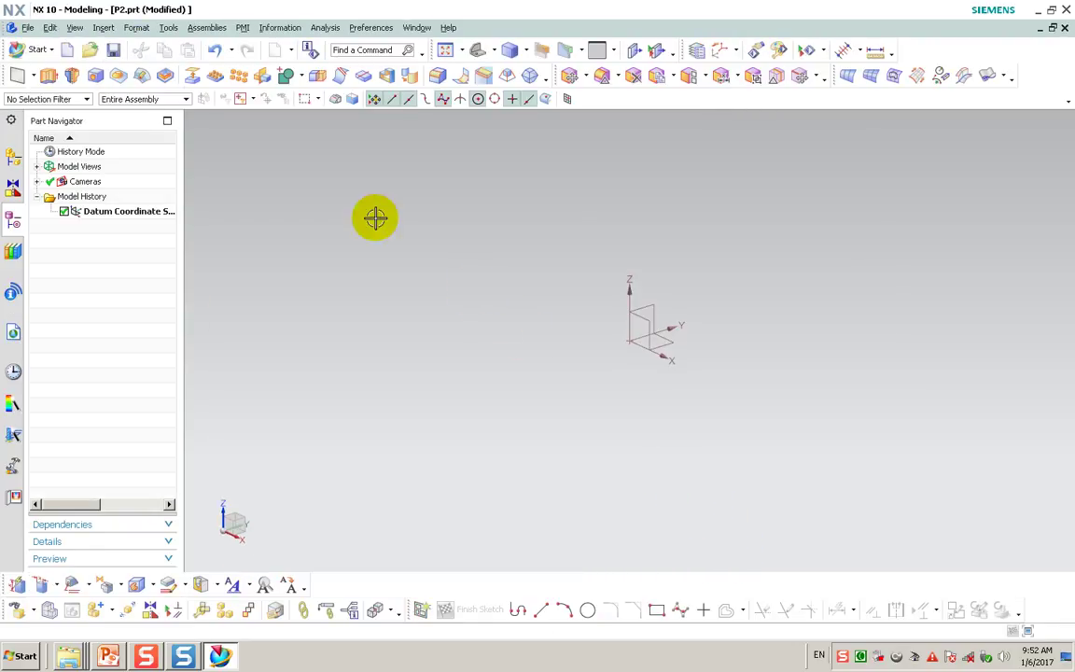
pyautogui.click(100, 30)
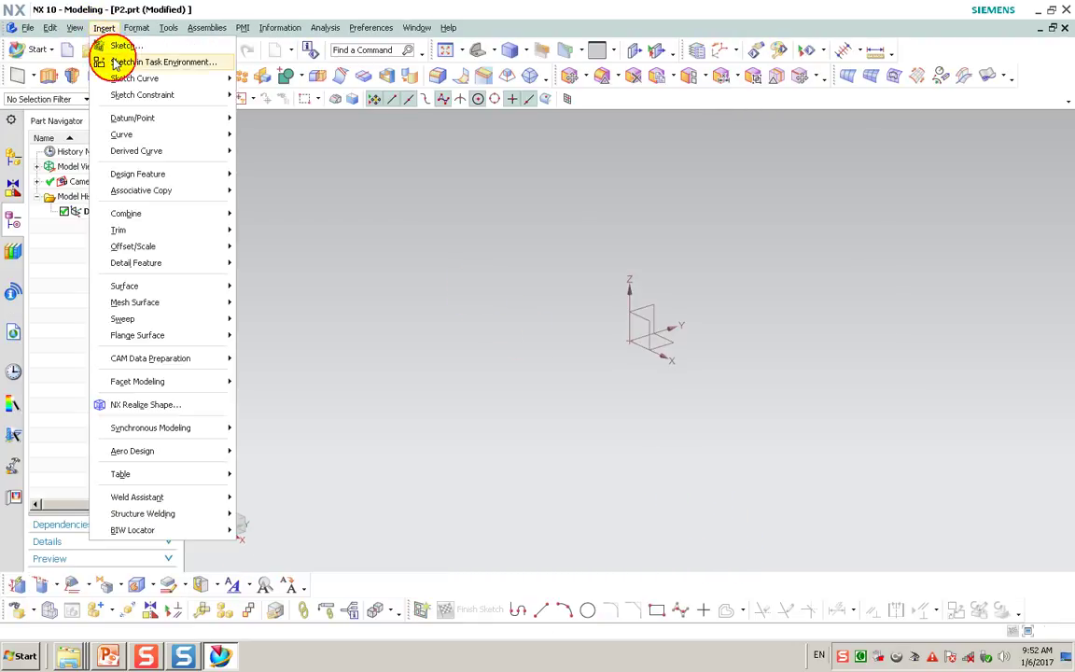
pyautogui.click(115, 62)
# On the XZ plane, sketch a bottom, short vertical and slanted line profile from the origin
pyautogui.click(643, 333)
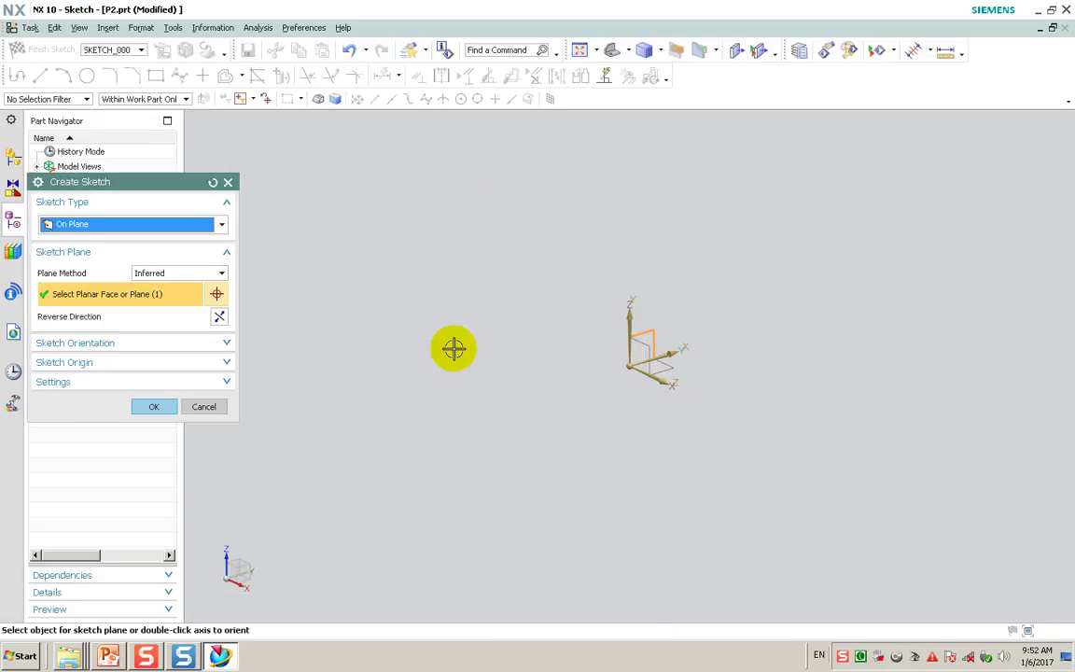
pyautogui.click(154, 407)
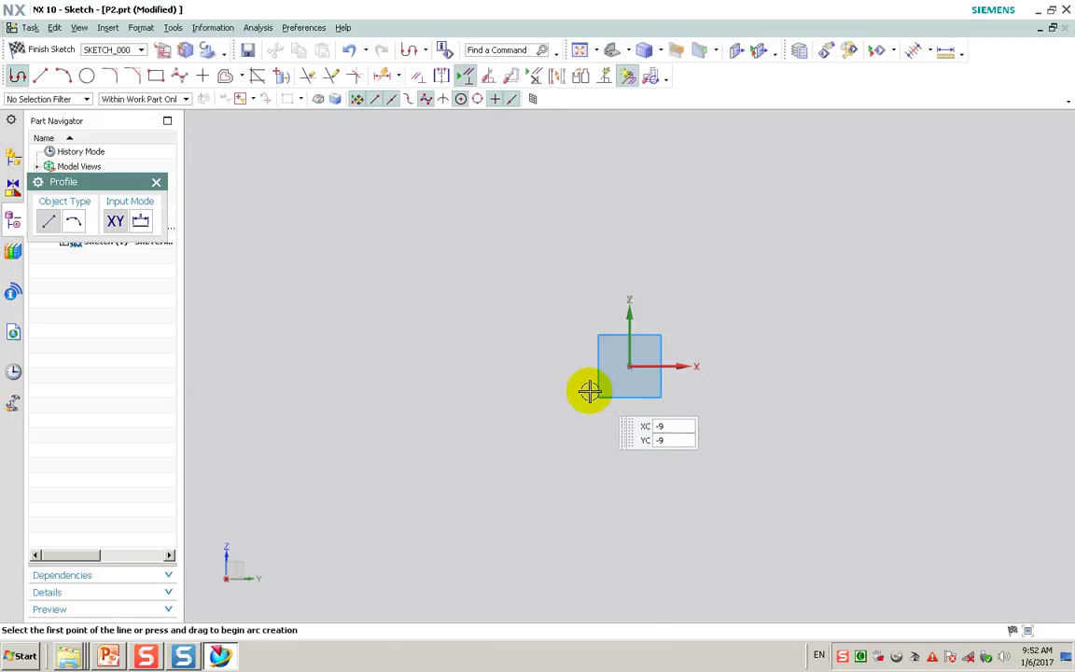
pyautogui.click(629, 366)
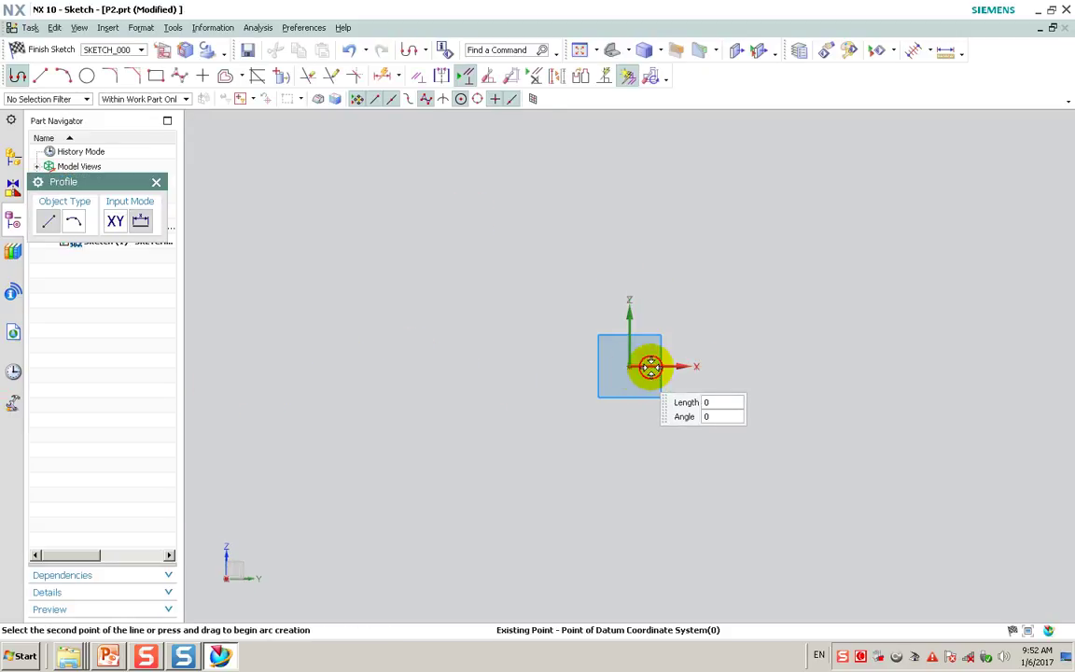
pyautogui.click(741, 365)
pyautogui.click(739, 336)
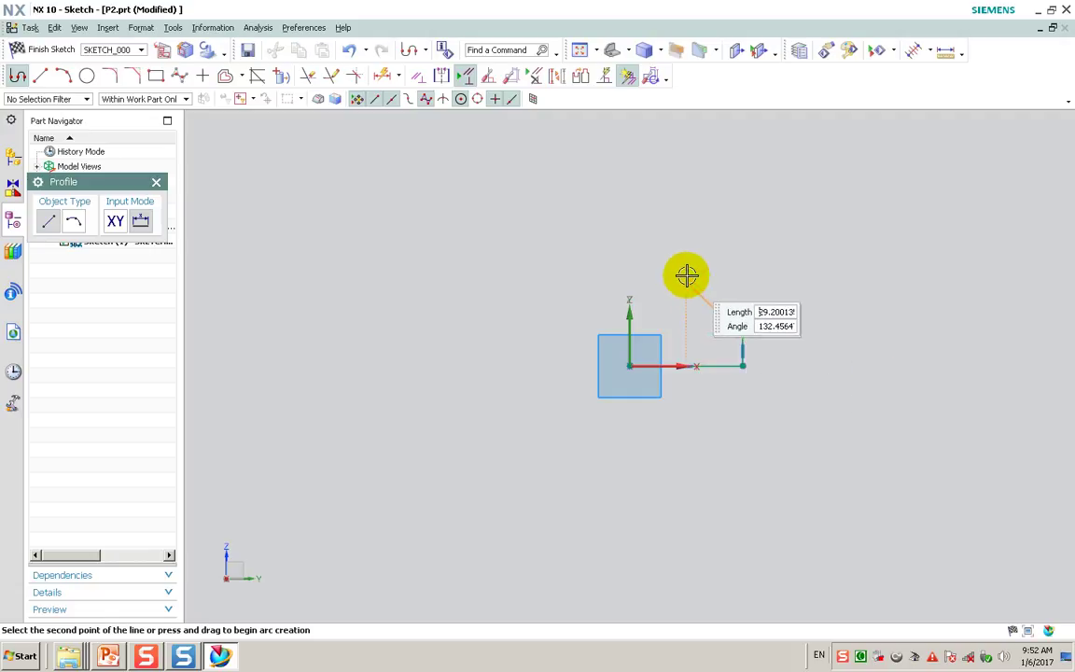
pyautogui.click(659, 225)
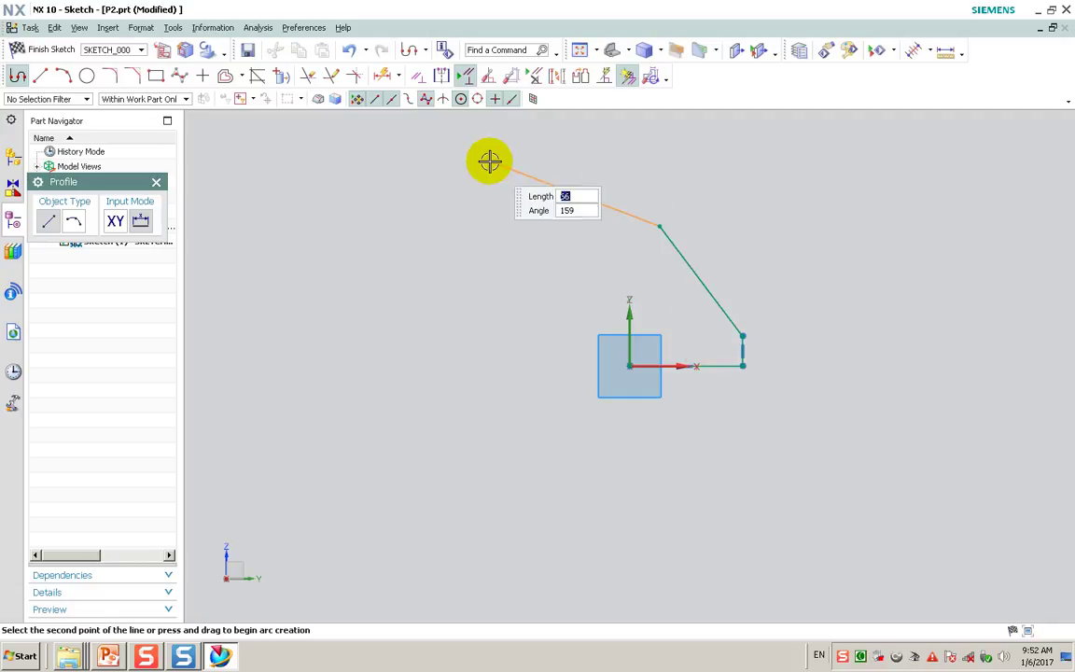
# Mirror the slanted, vertical and bottom lines about the vertical Z axis
pyautogui.click(243, 75)
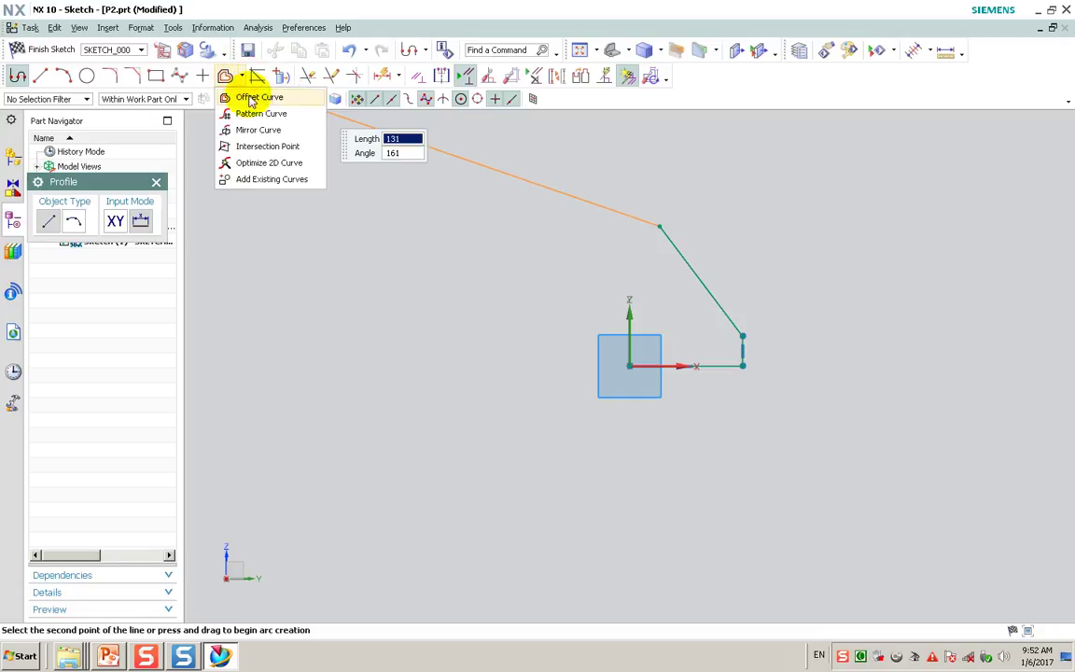
pyautogui.click(258, 131)
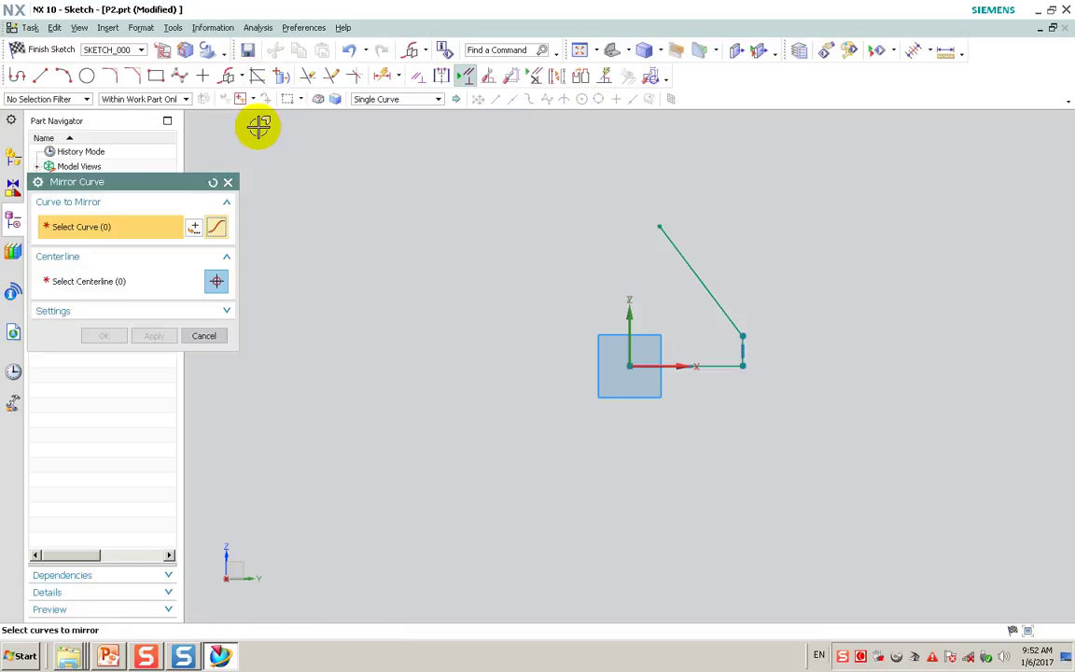
pyautogui.click(211, 280)
pyautogui.click(631, 317)
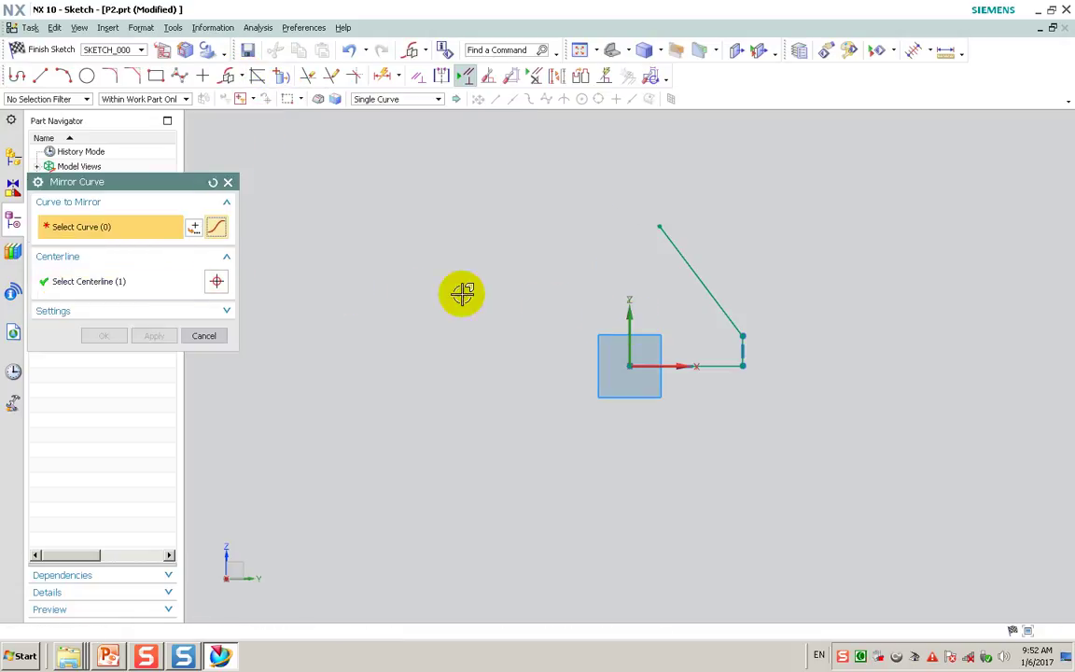
pyautogui.click(676, 258)
pyautogui.click(744, 345)
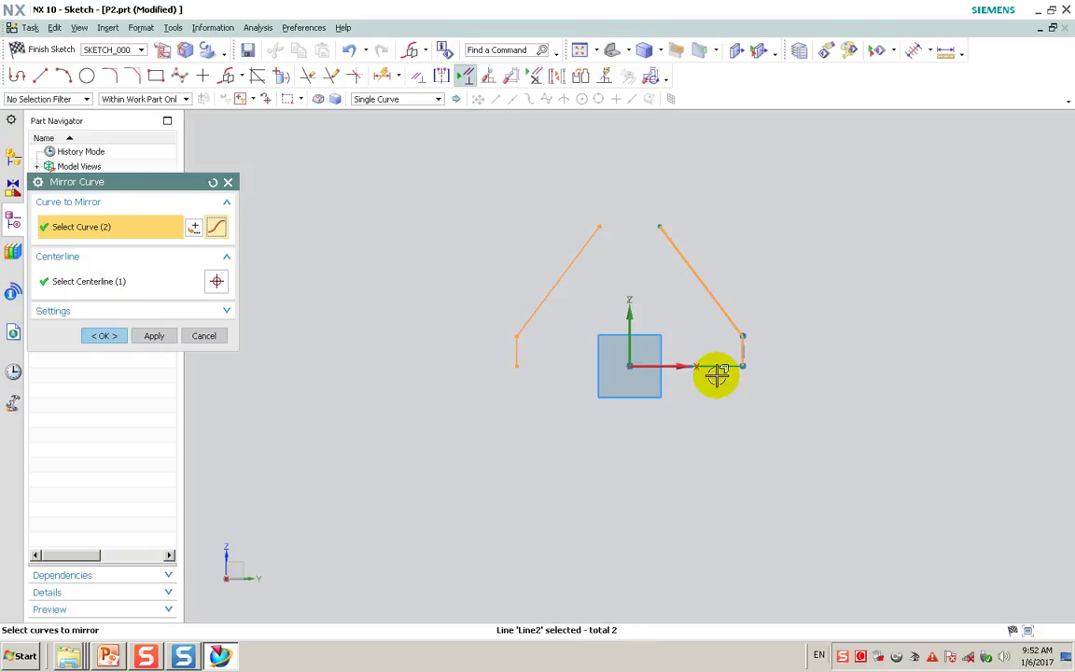
pyautogui.click(630, 313)
pyautogui.click(113, 338)
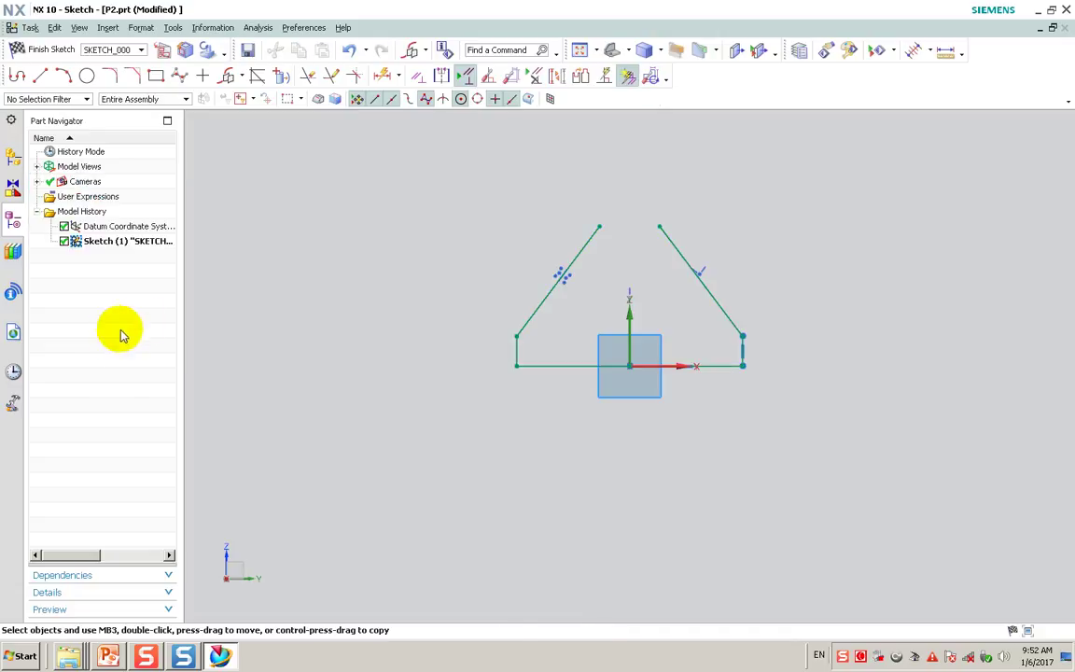
pyautogui.scroll(-1, 718, 186)
pyautogui.scroll(3, 721, 187)
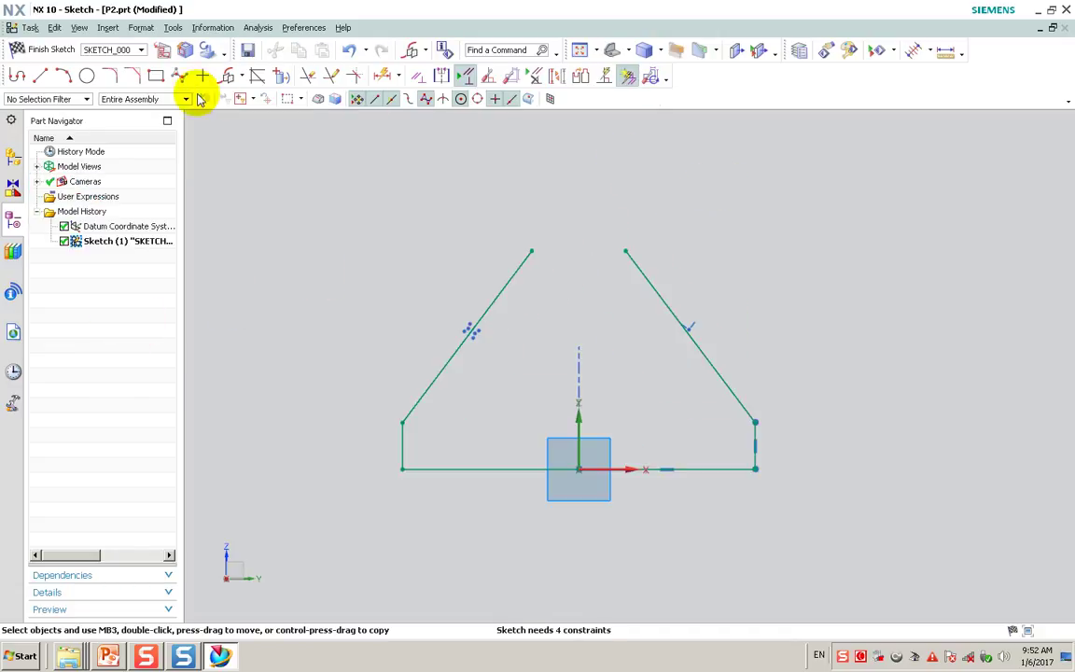
# Fillet the peak between the two slanted lines into an arc
pyautogui.click(109, 75)
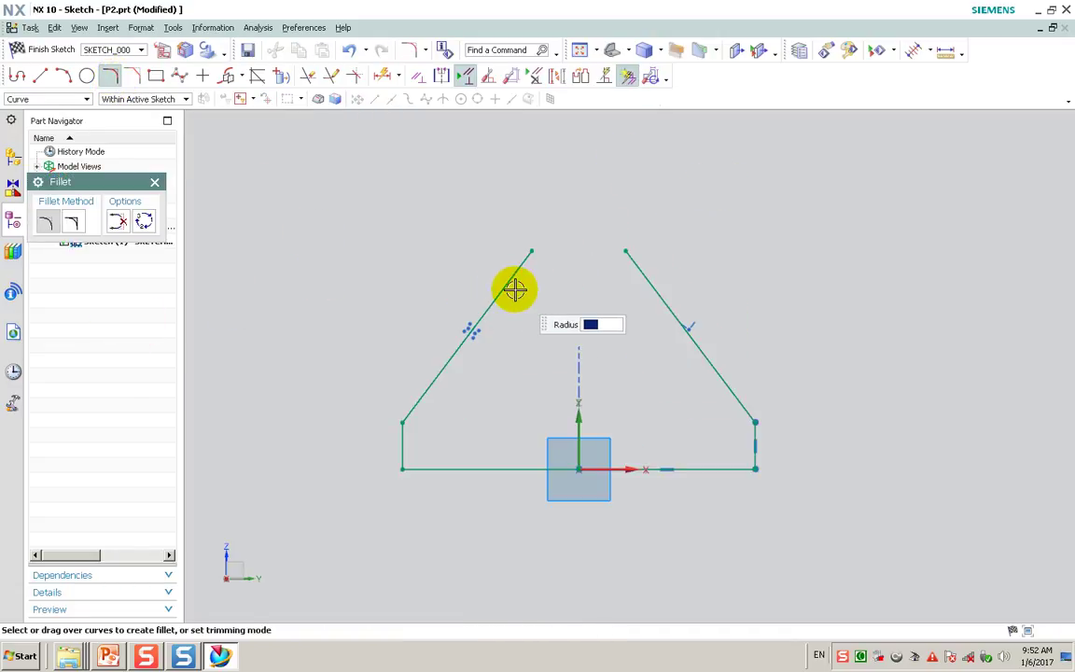
pyautogui.click(646, 278)
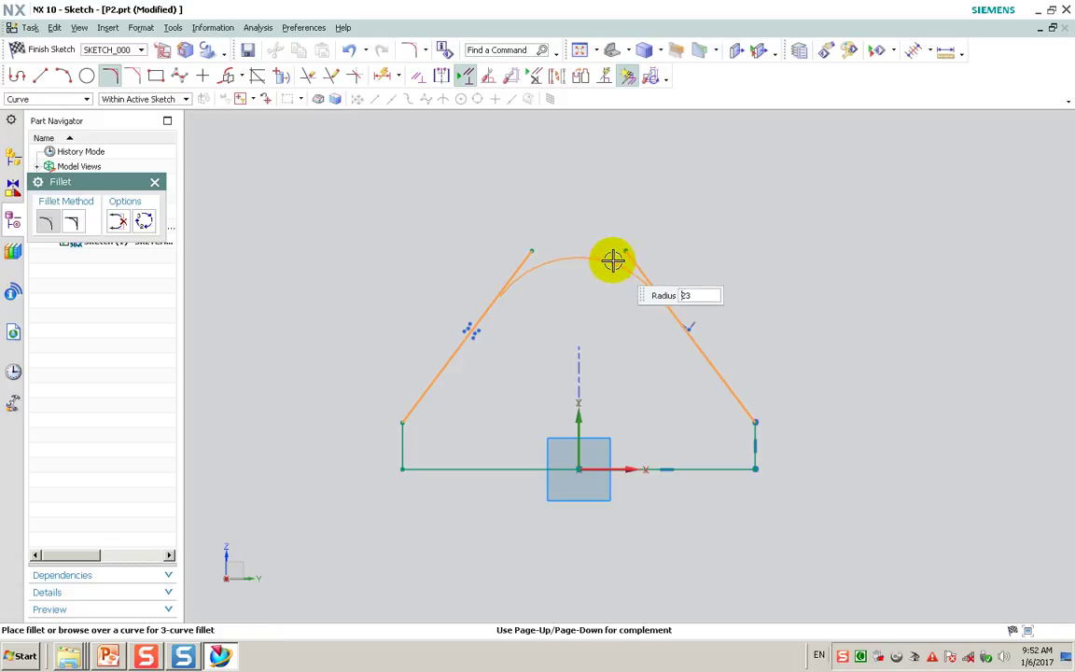
pyautogui.click(608, 260)
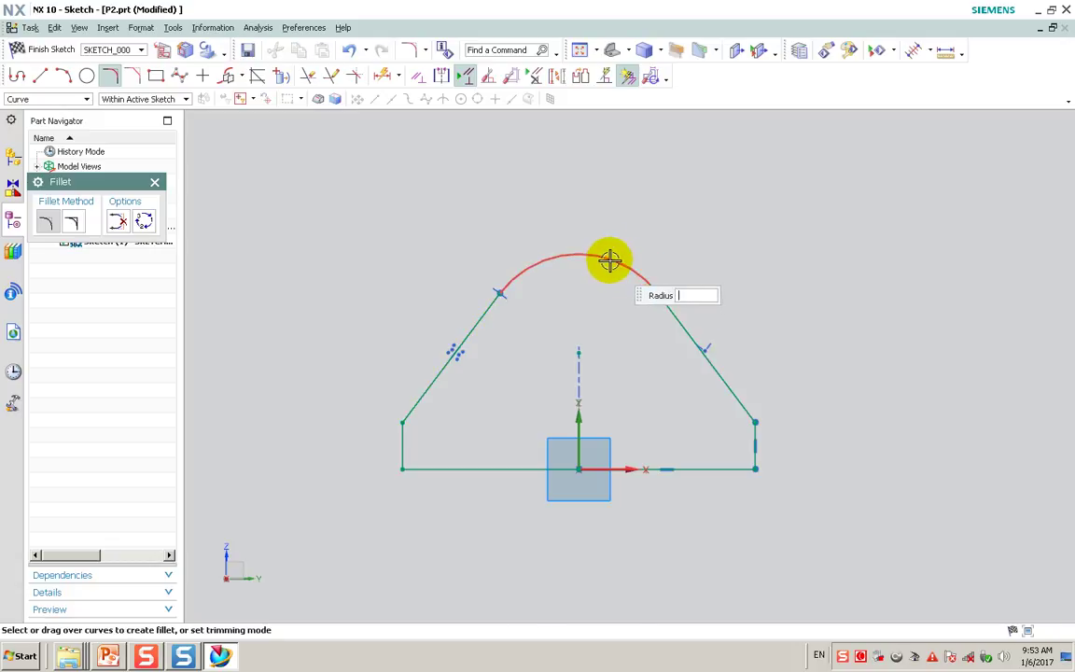
# Draw a horizontal line joining the left and right lower corners
pyautogui.click(44, 76)
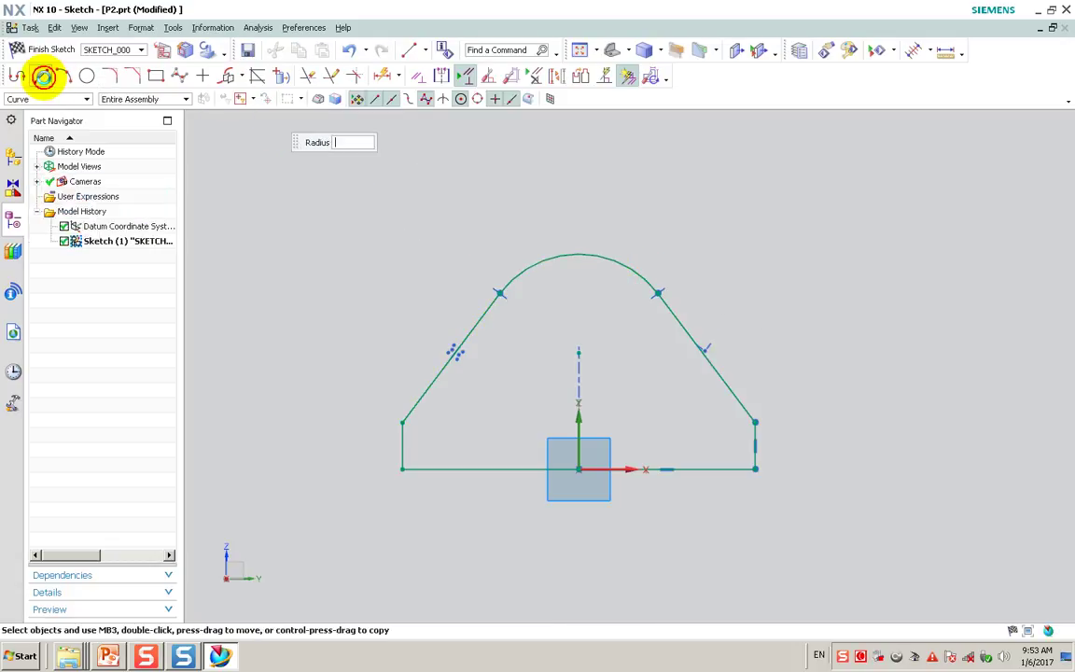
pyautogui.click(402, 423)
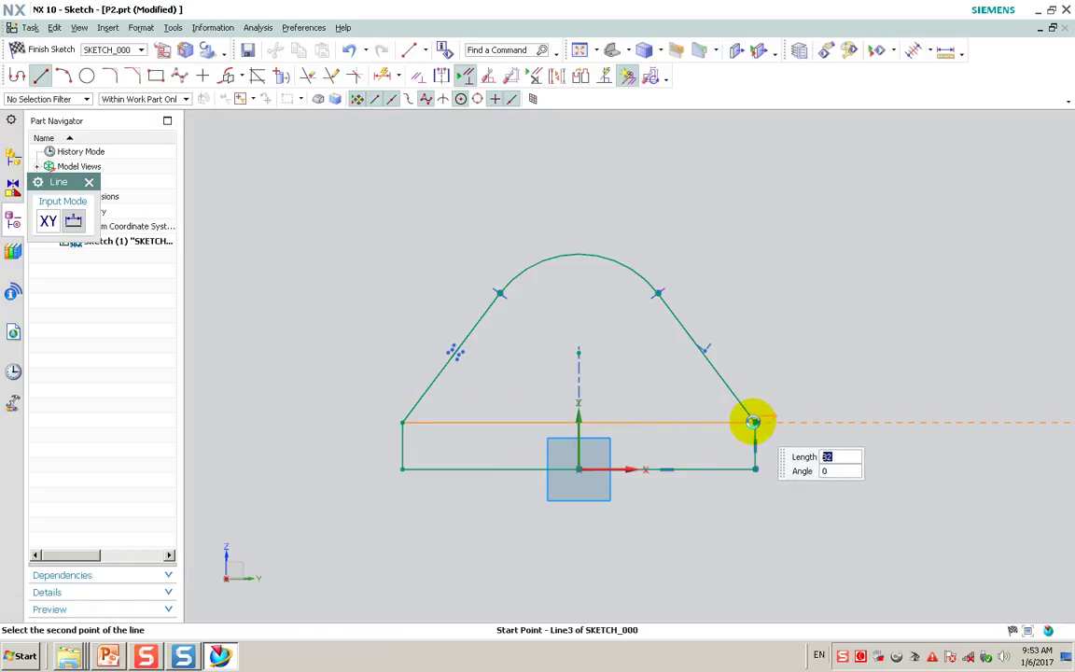
pyautogui.click(755, 423)
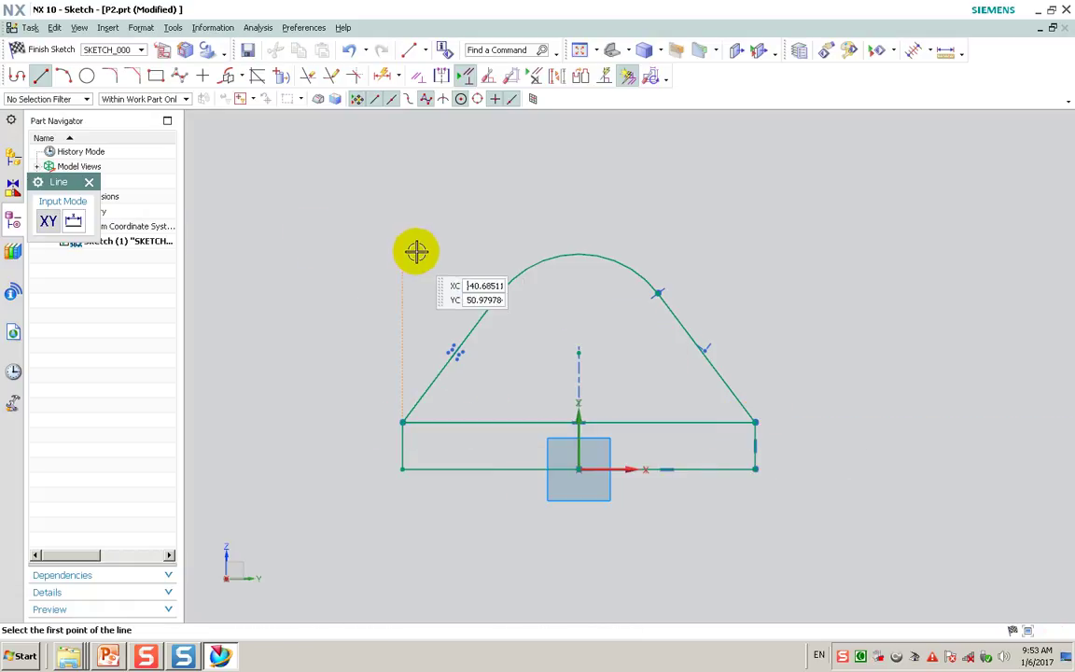
pyautogui.press('Escape')
# Add an R23 radius dimension to the top arc, then abandon an unfinished width dimension
pyautogui.click(380, 76)
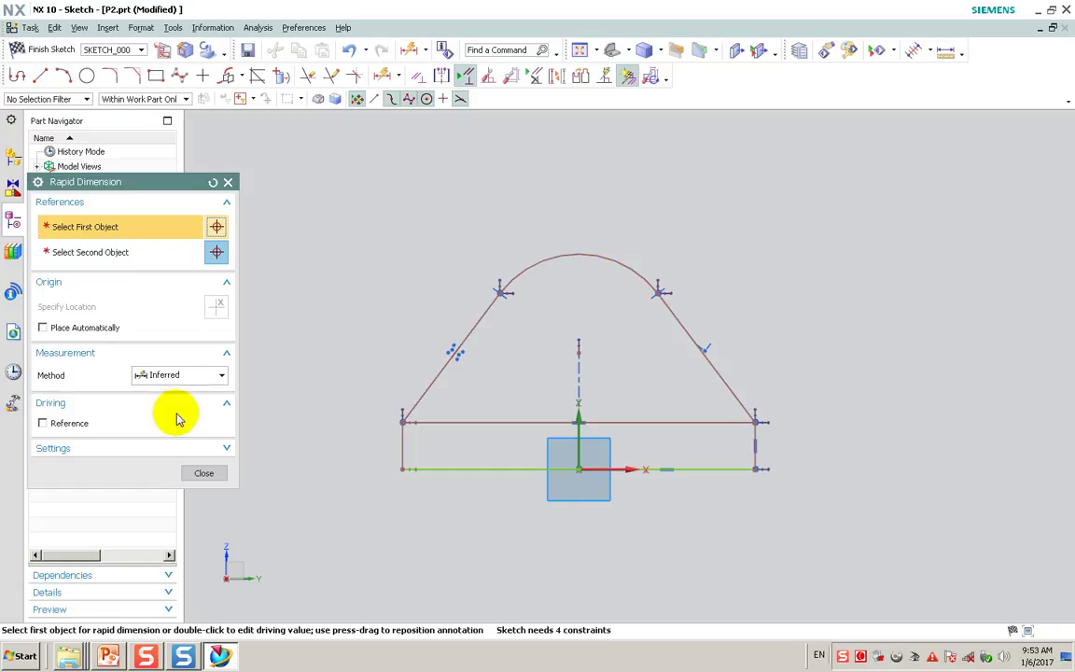
pyautogui.click(168, 376)
pyautogui.click(161, 497)
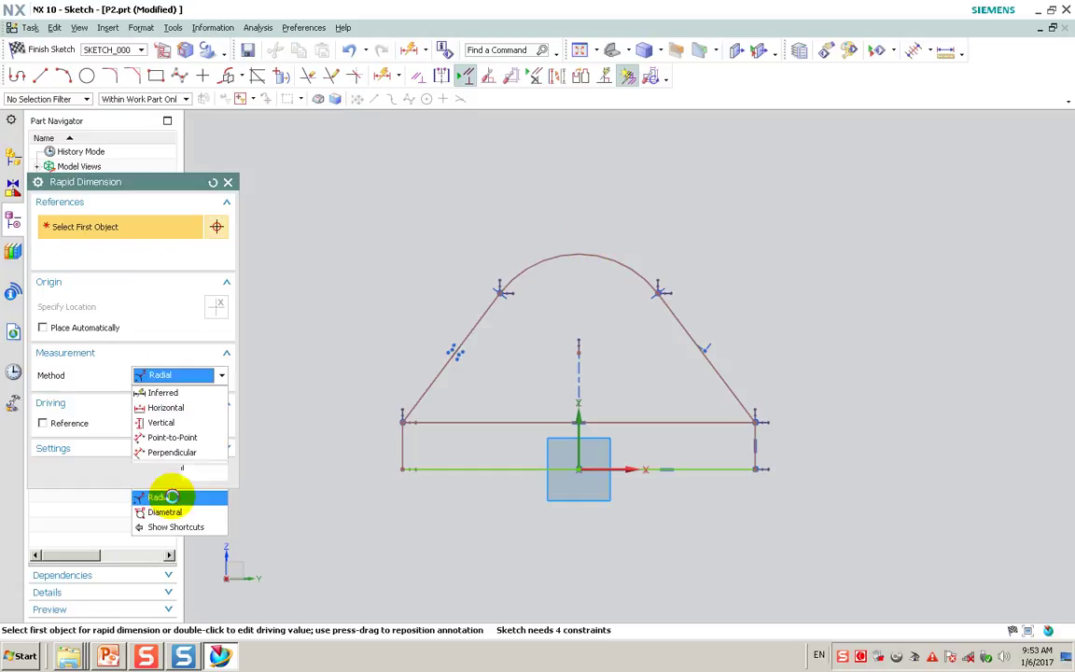
pyautogui.click(614, 258)
pyautogui.click(617, 212)
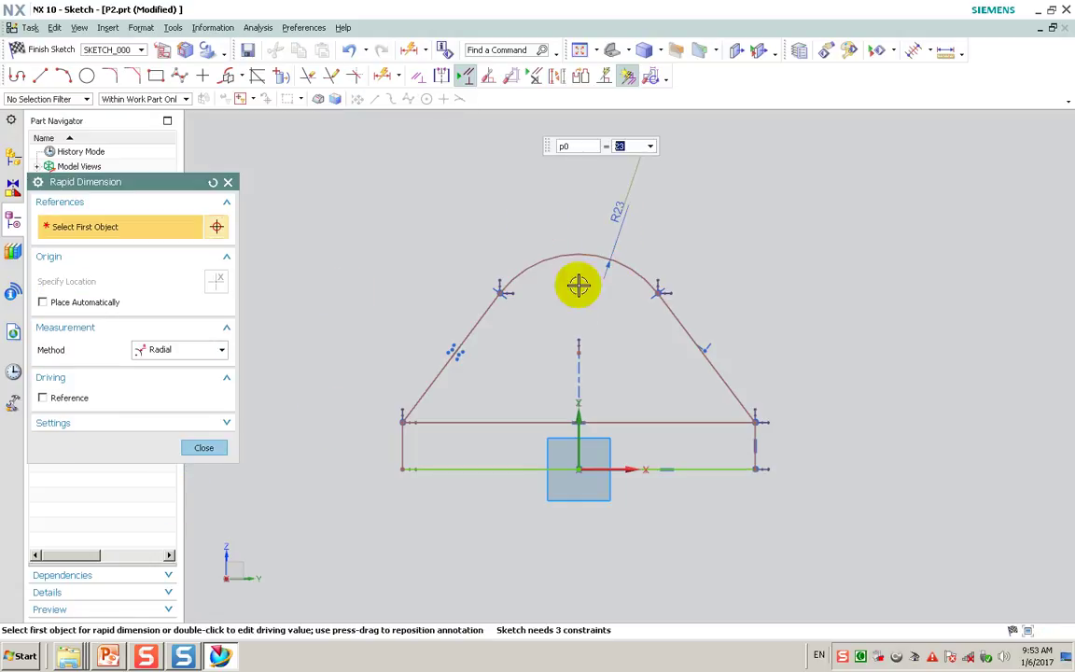
pyautogui.click(194, 345)
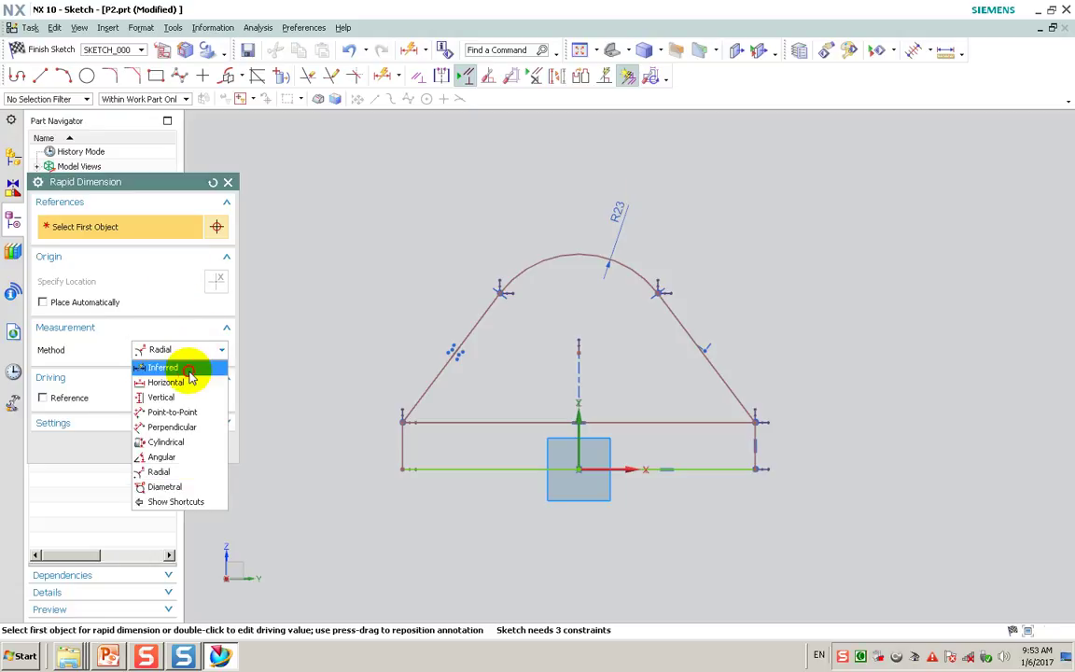
pyautogui.click(187, 367)
pyautogui.click(690, 474)
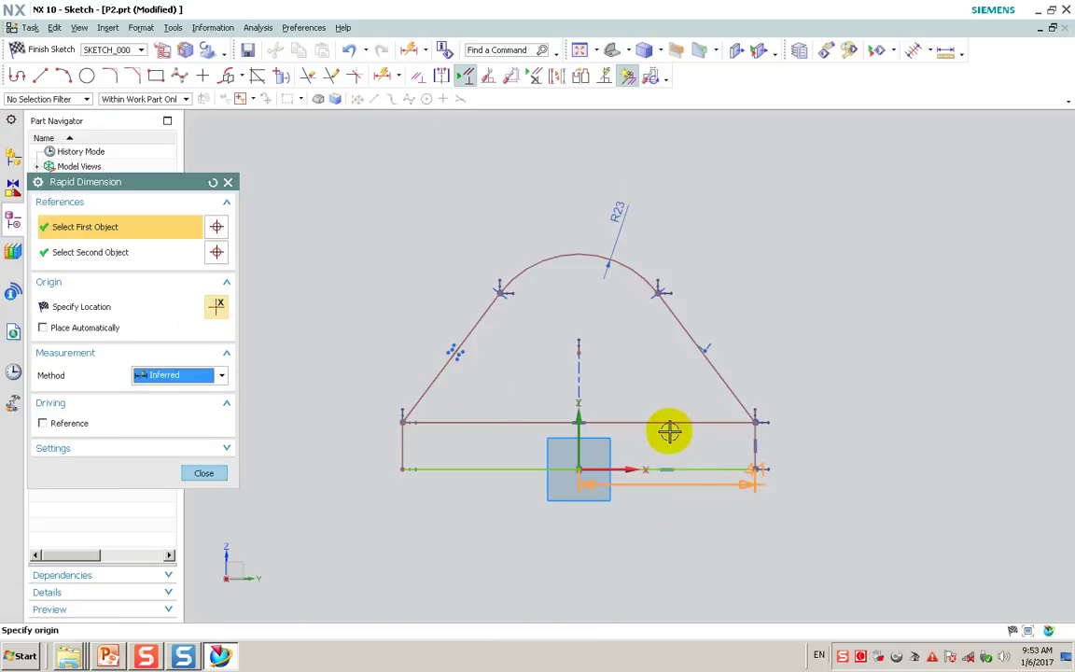
pyautogui.click(623, 405)
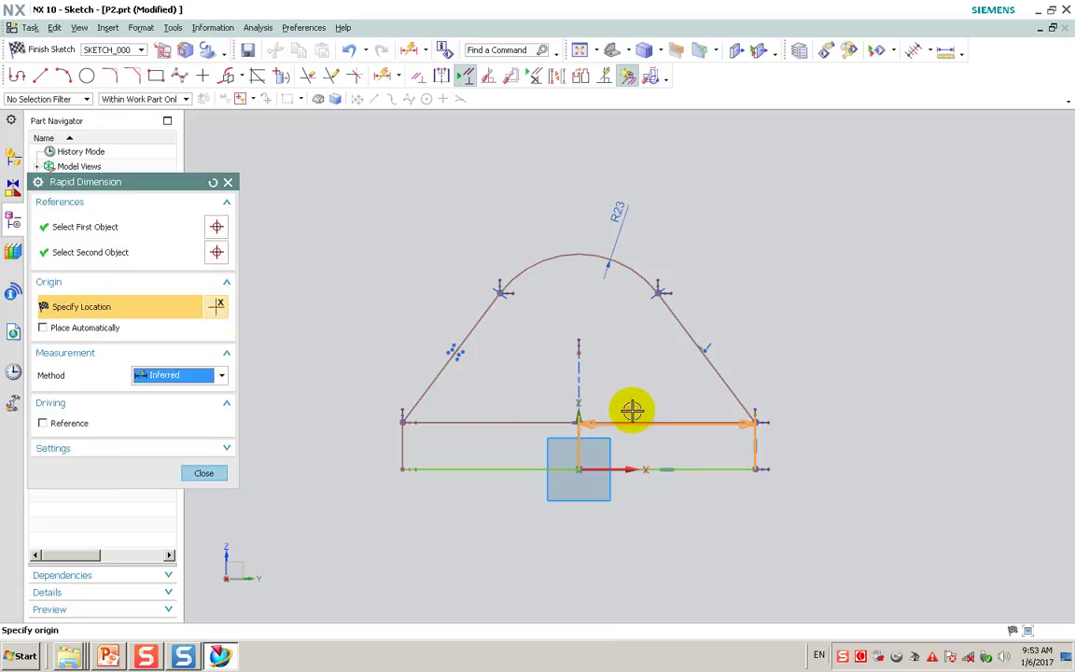
pyautogui.keyDown('shift'); pyautogui.click(632, 410); pyautogui.keyUp('shift')
pyautogui.click(752, 473)
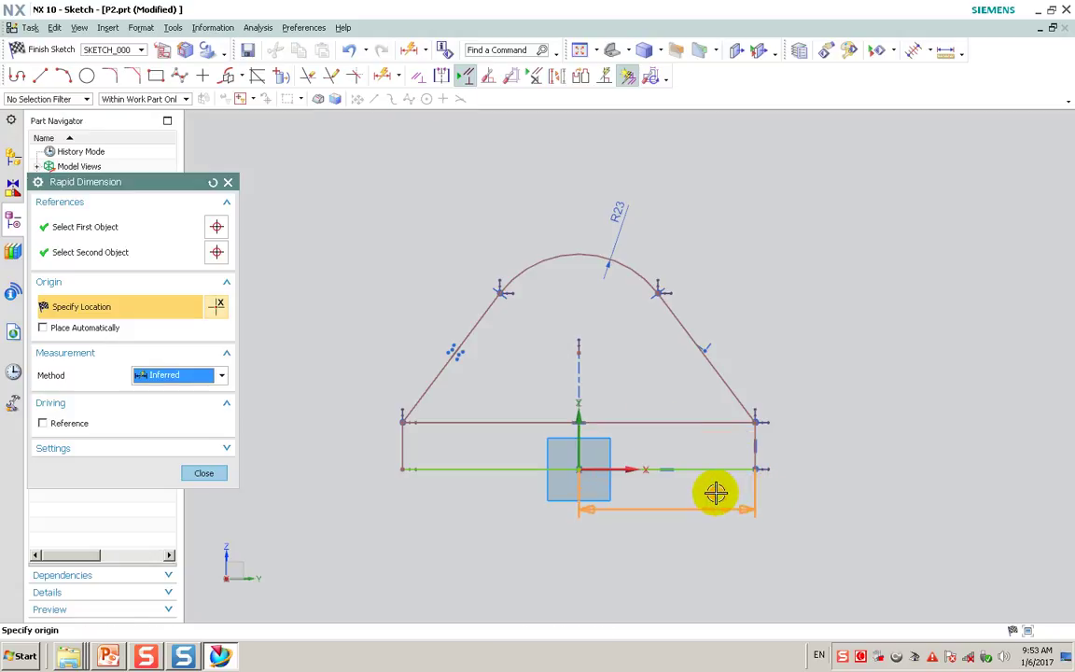
pyautogui.press('Escape')
pyautogui.press('Escape')
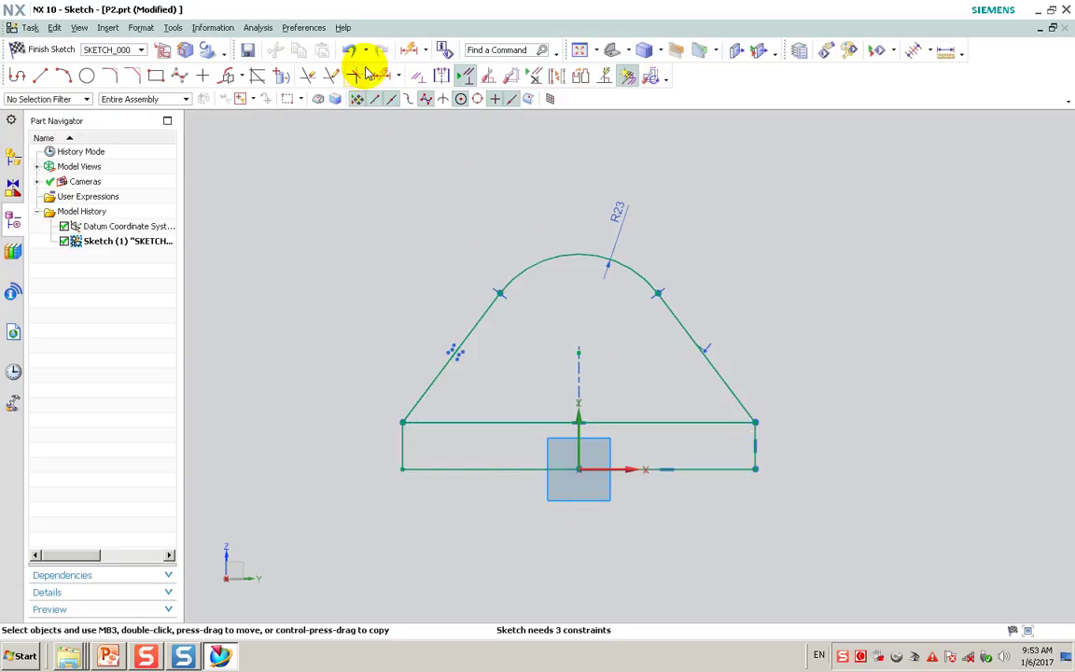
# Dimension the 82 overall width, the base height, and the height up to the arch centre
pyautogui.click(382, 75)
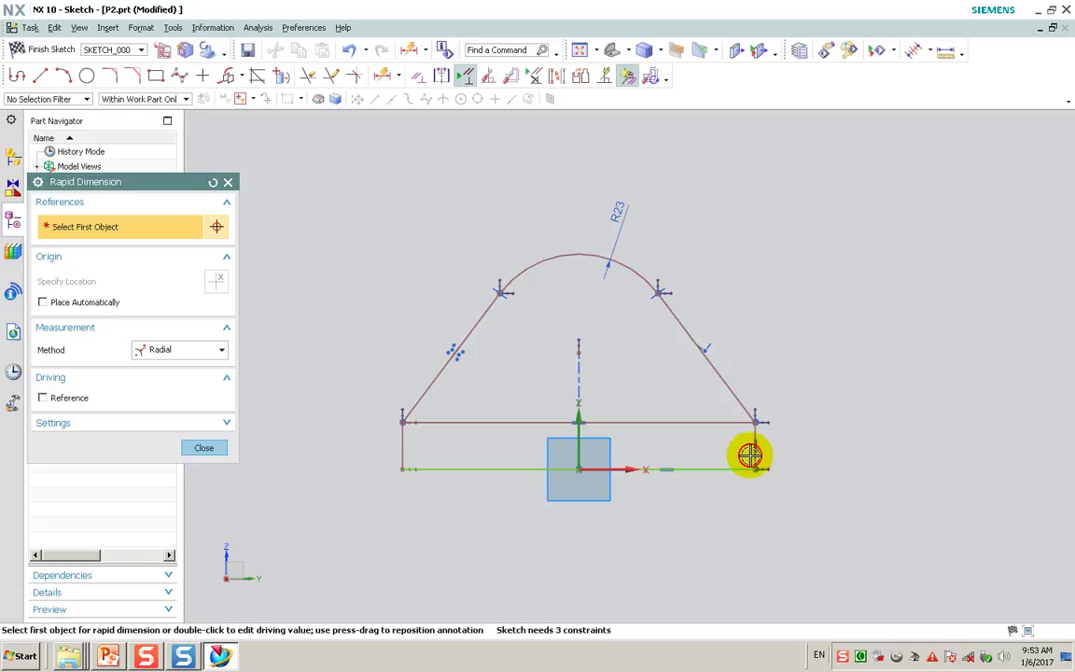
pyautogui.click(182, 353)
pyautogui.click(154, 365)
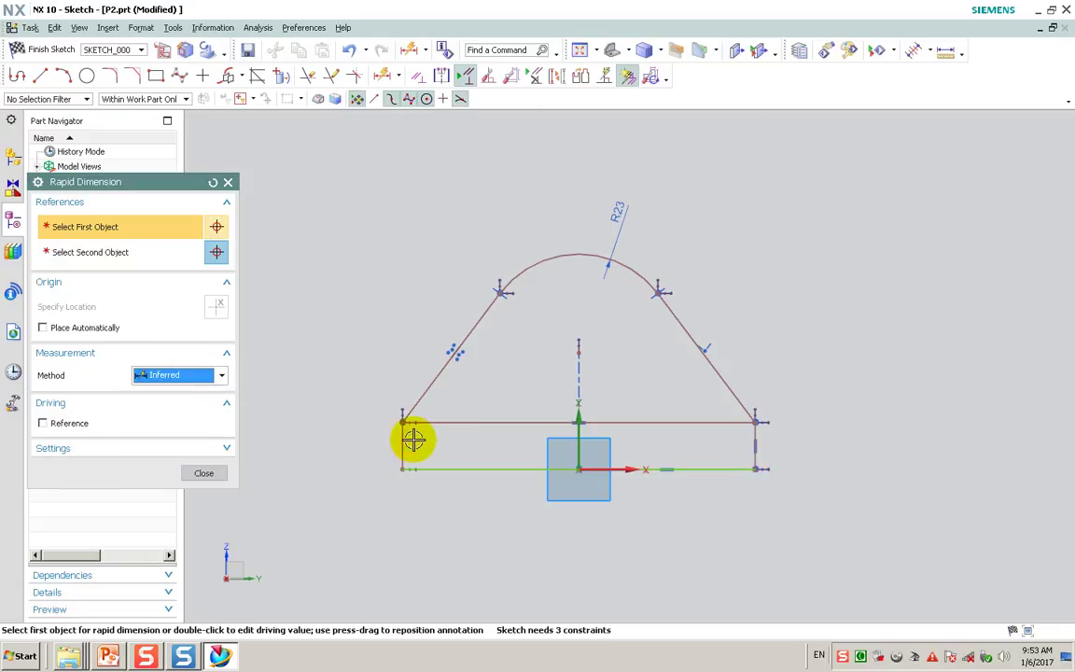
pyautogui.click(402, 443)
pyautogui.click(755, 453)
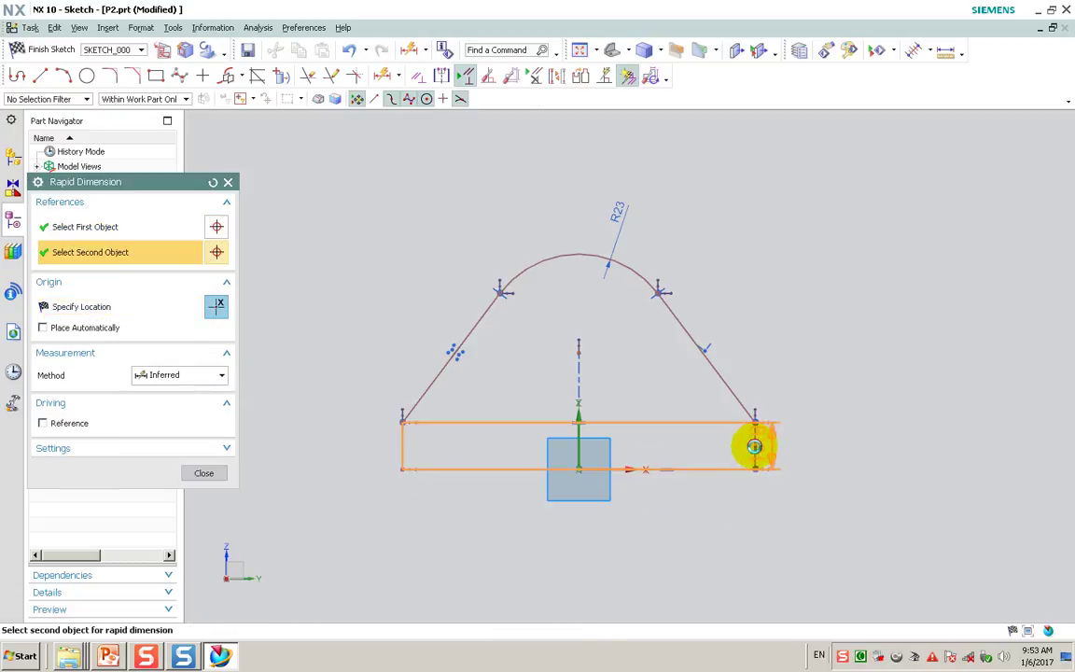
pyautogui.click(614, 525)
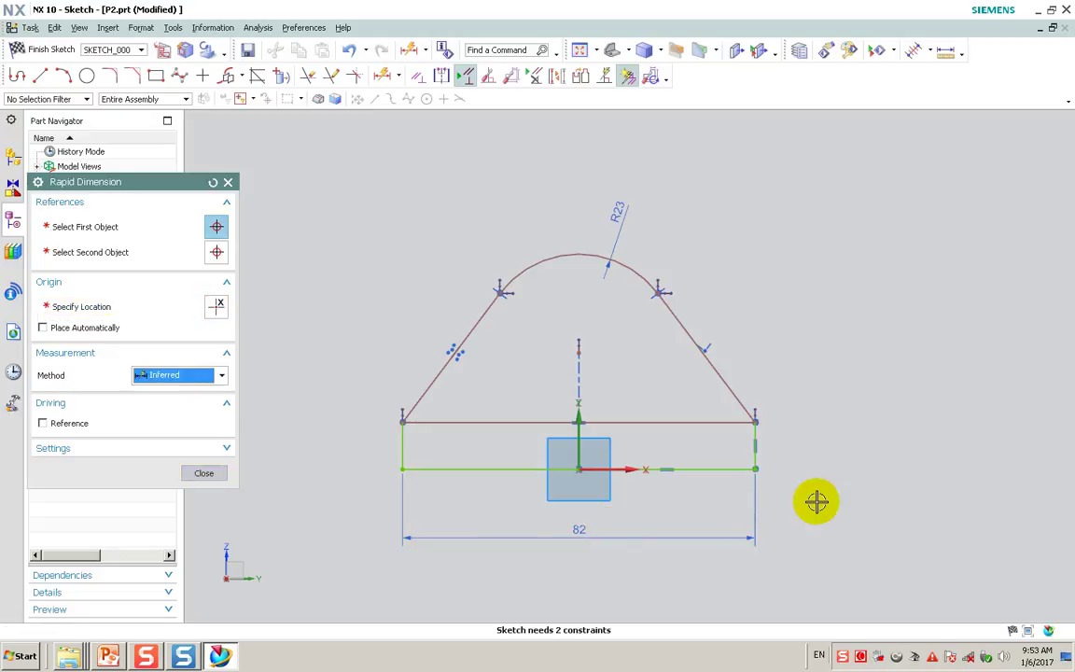
pyautogui.click(761, 453)
pyautogui.click(820, 449)
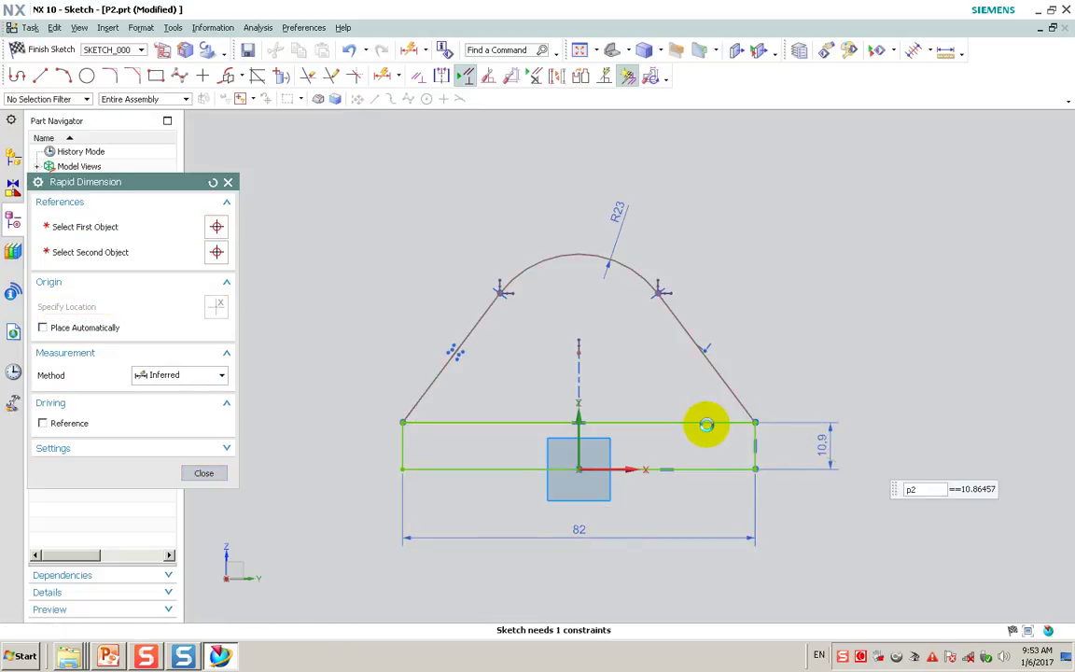
pyautogui.click(701, 422)
pyautogui.click(578, 353)
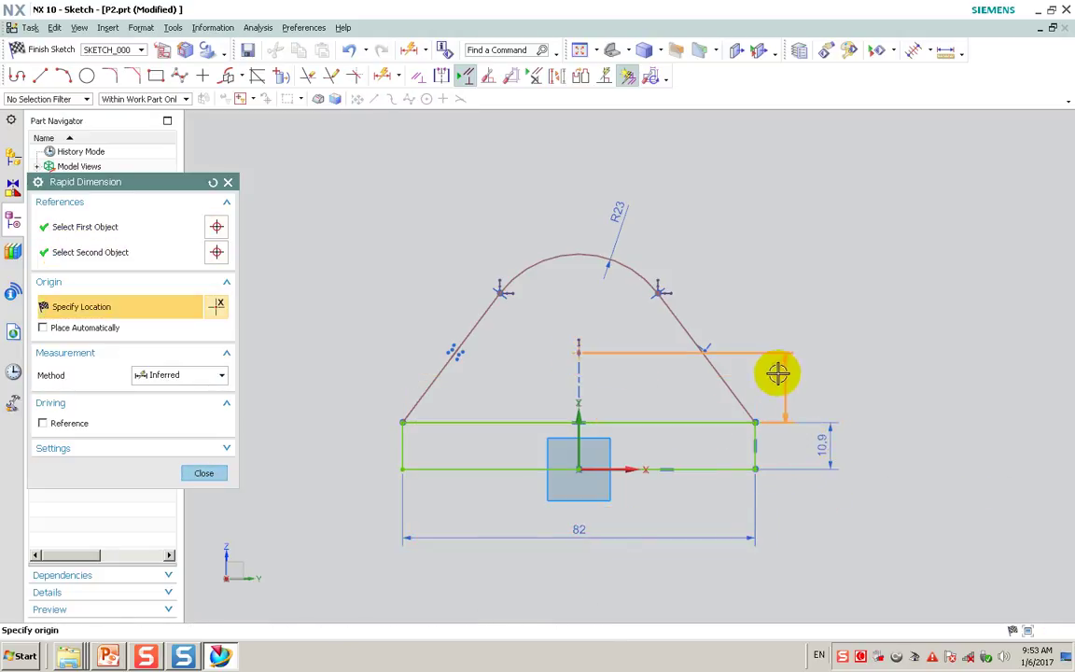
pyautogui.click(798, 385)
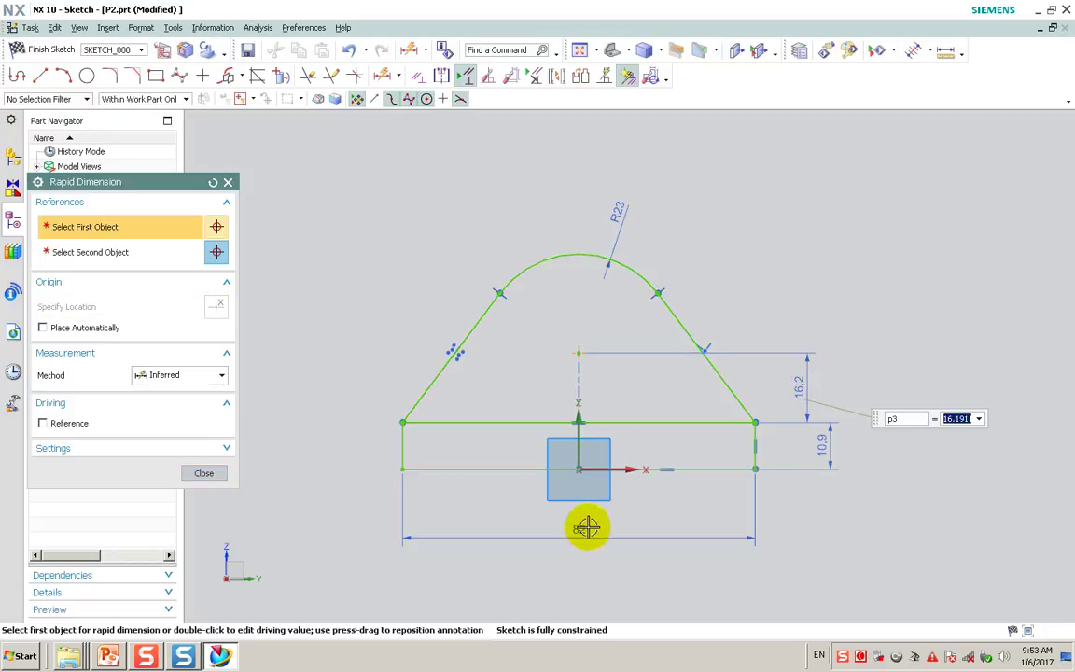
pyautogui.click(198, 472)
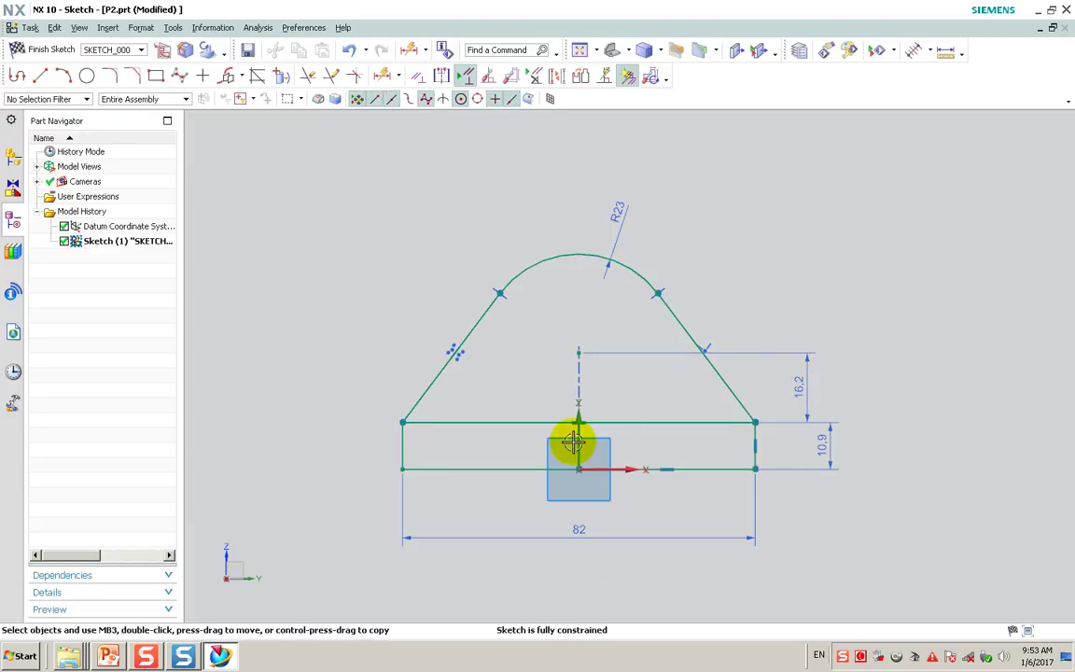
# Edit the dimensions to base height 10, arch radius R19 and upright height 48
pyautogui.doubleClick(815, 451)
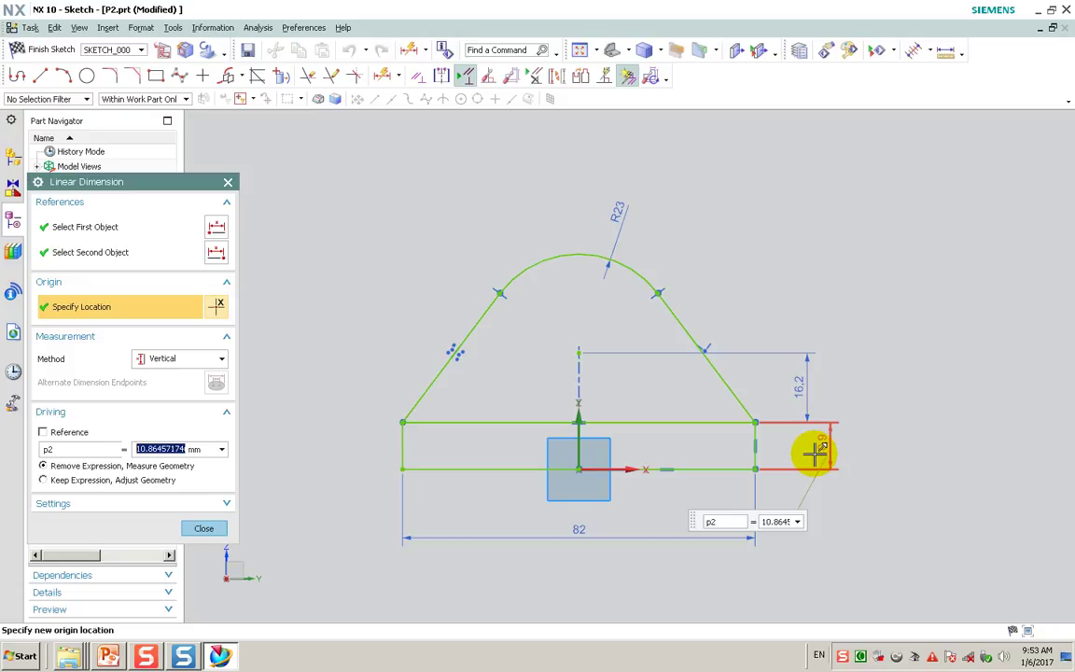
pyautogui.write('10')
pyautogui.press('Return')
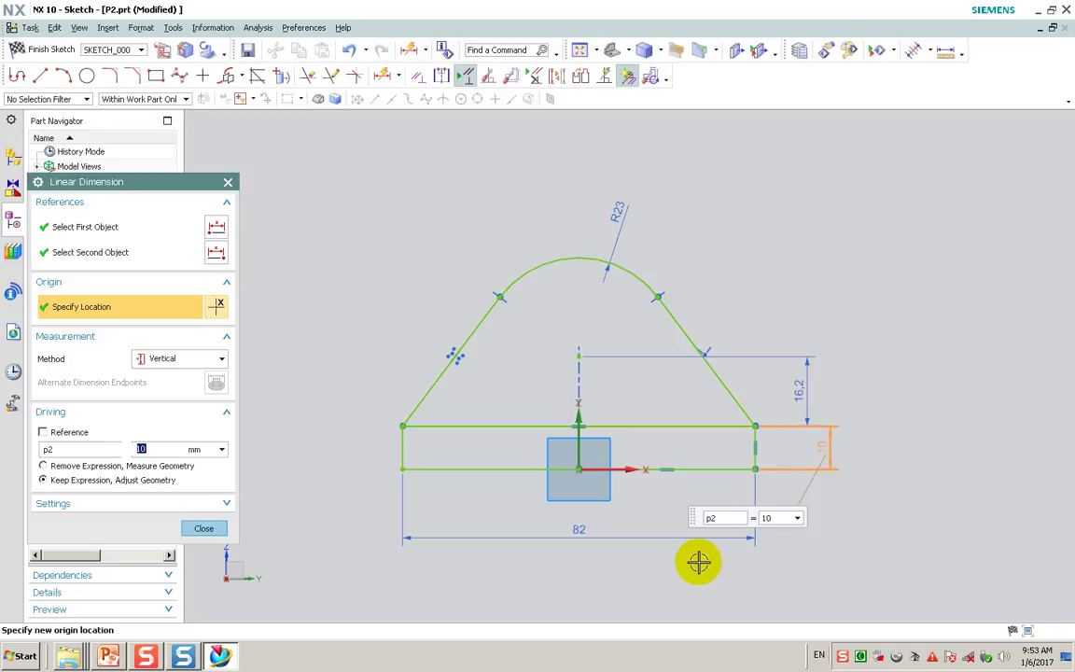
pyautogui.click(689, 569)
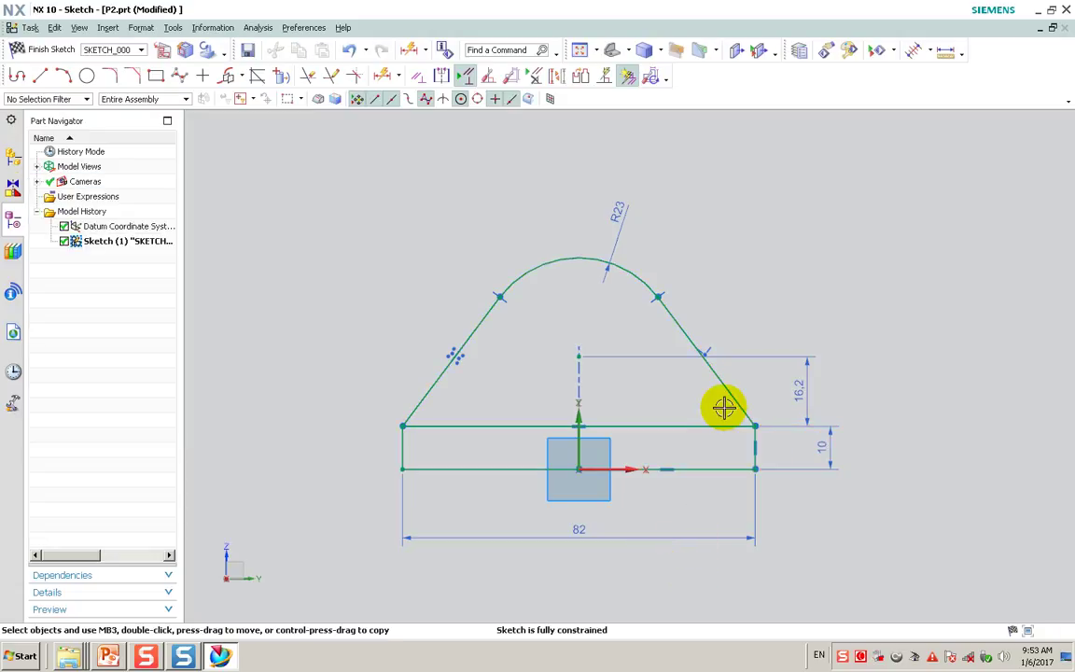
pyautogui.doubleClick(622, 223)
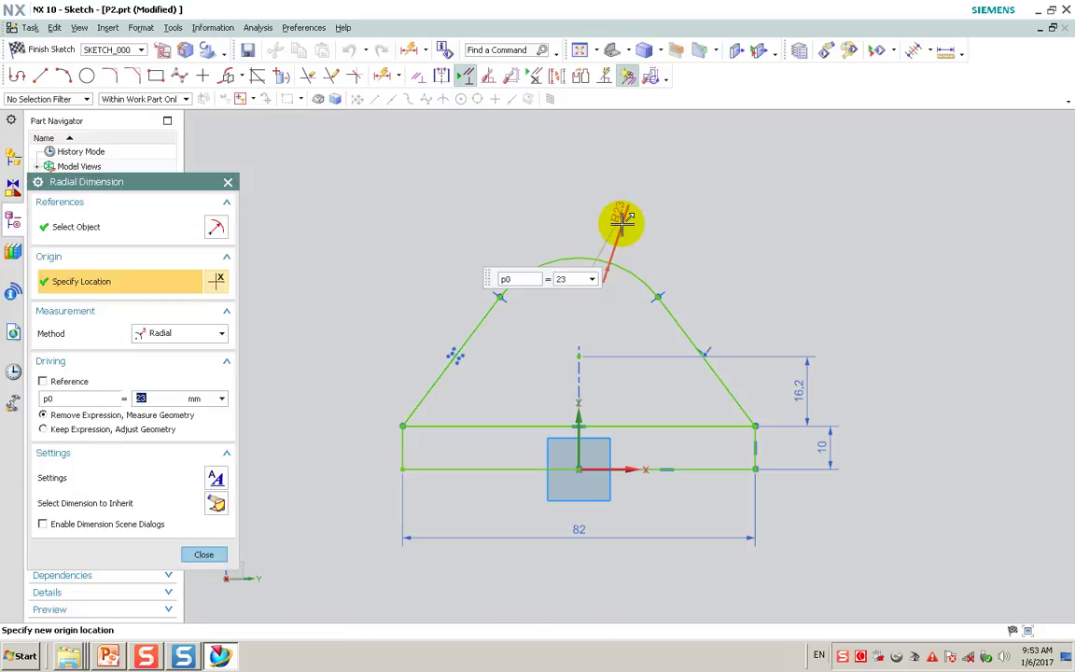
pyautogui.write('19')
pyautogui.press('Return')
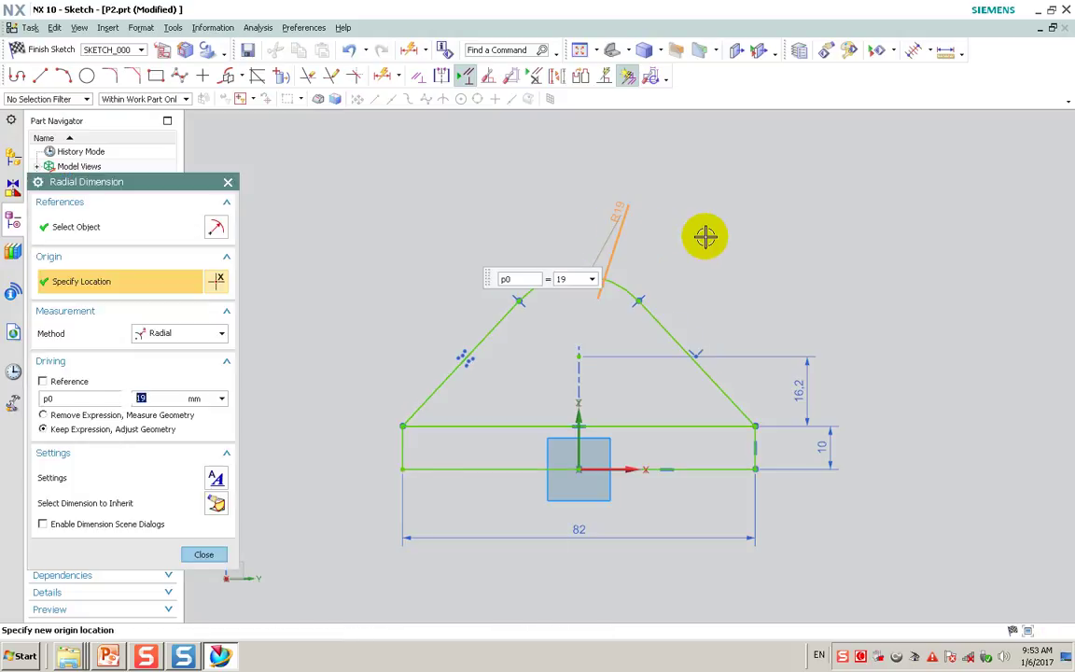
pyautogui.middleClick(796, 349)
pyautogui.doubleClick(800, 368)
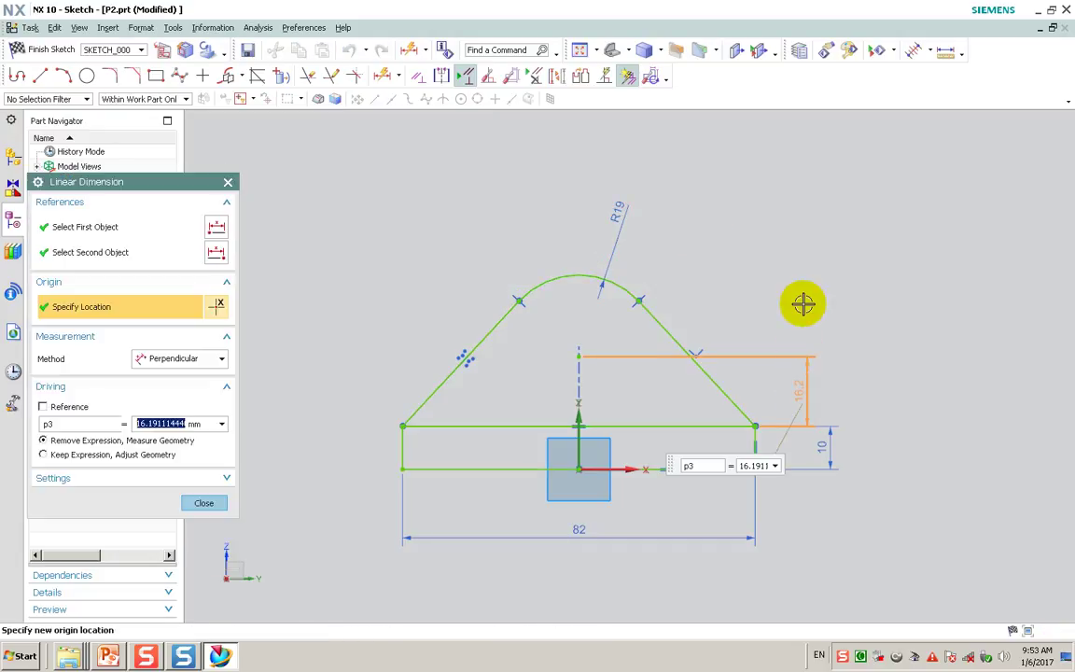
pyautogui.write('48')
pyautogui.press('Return')
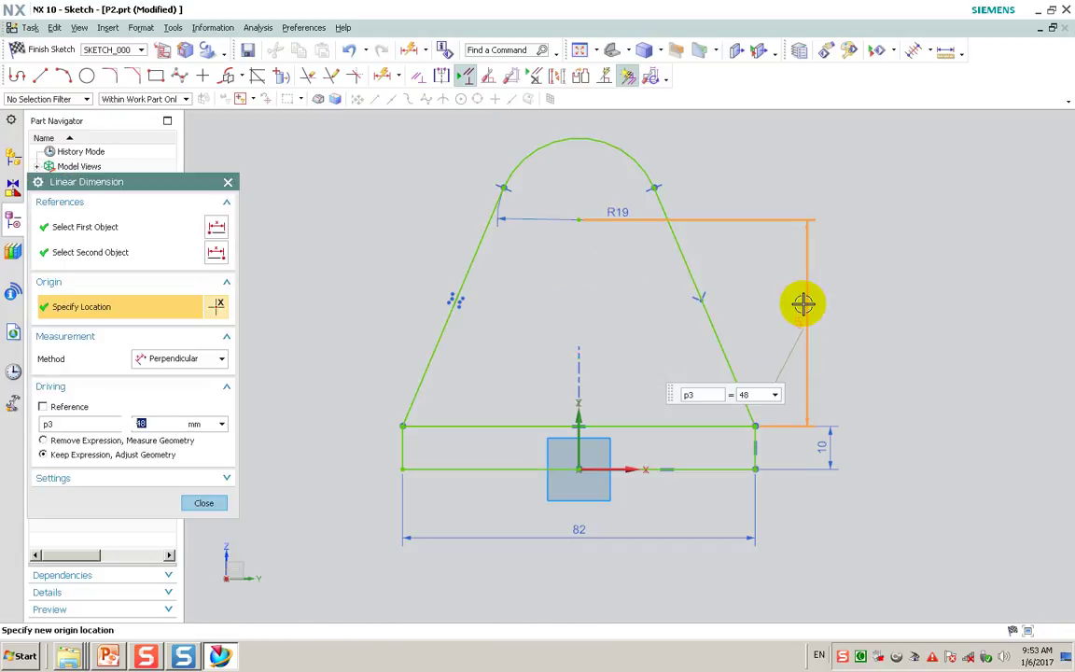
pyautogui.middleClick(767, 306)
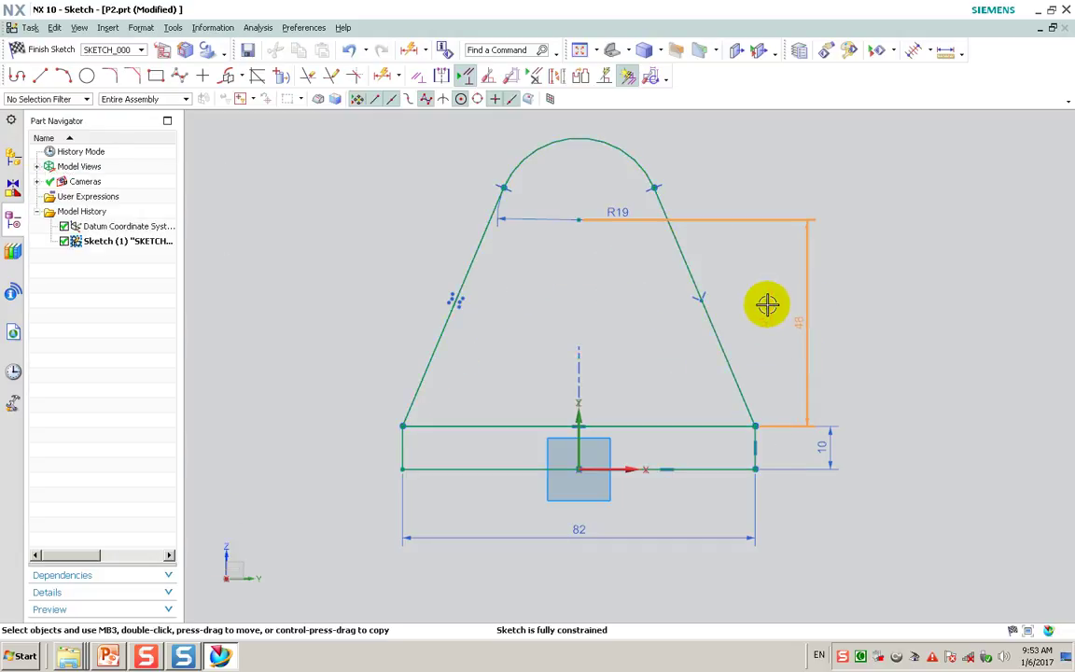
# Finish the sketch, extrude the base region 38 mm, and extrude the upright region 10 mm united
pyautogui.click(54, 54)
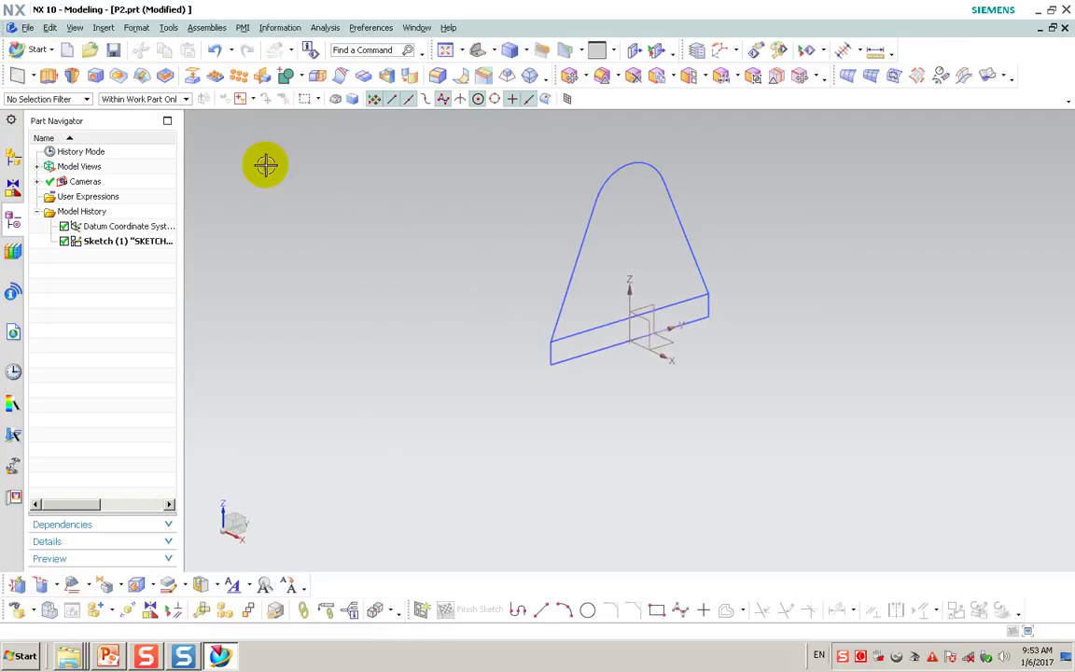
pyautogui.click(51, 79)
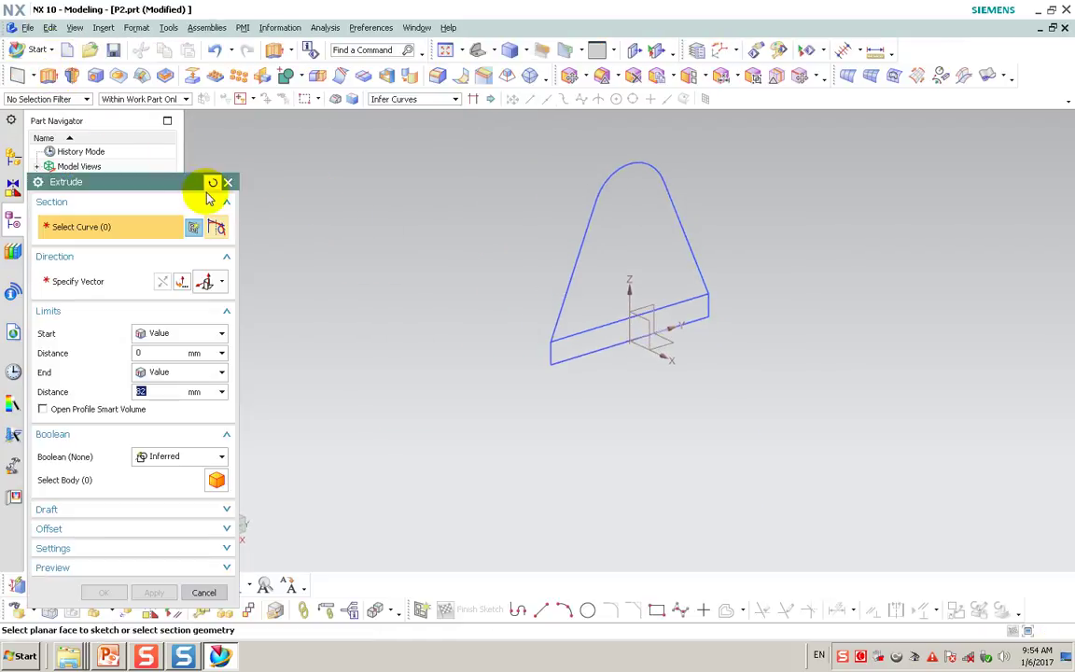
pyautogui.click(401, 101)
pyautogui.click(373, 177)
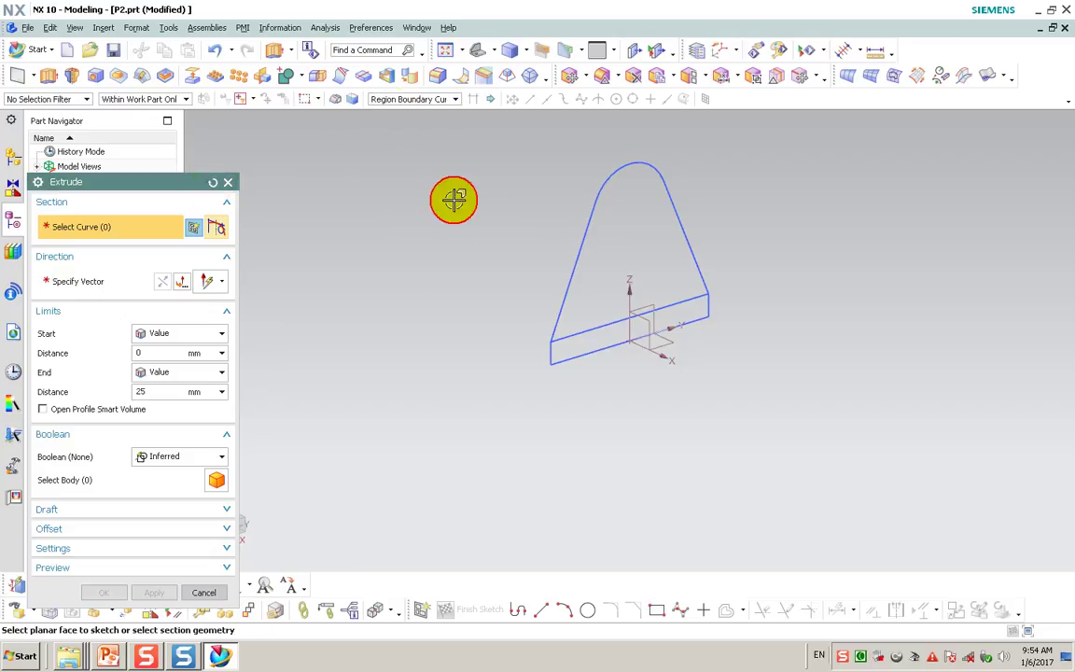
pyautogui.click(569, 344)
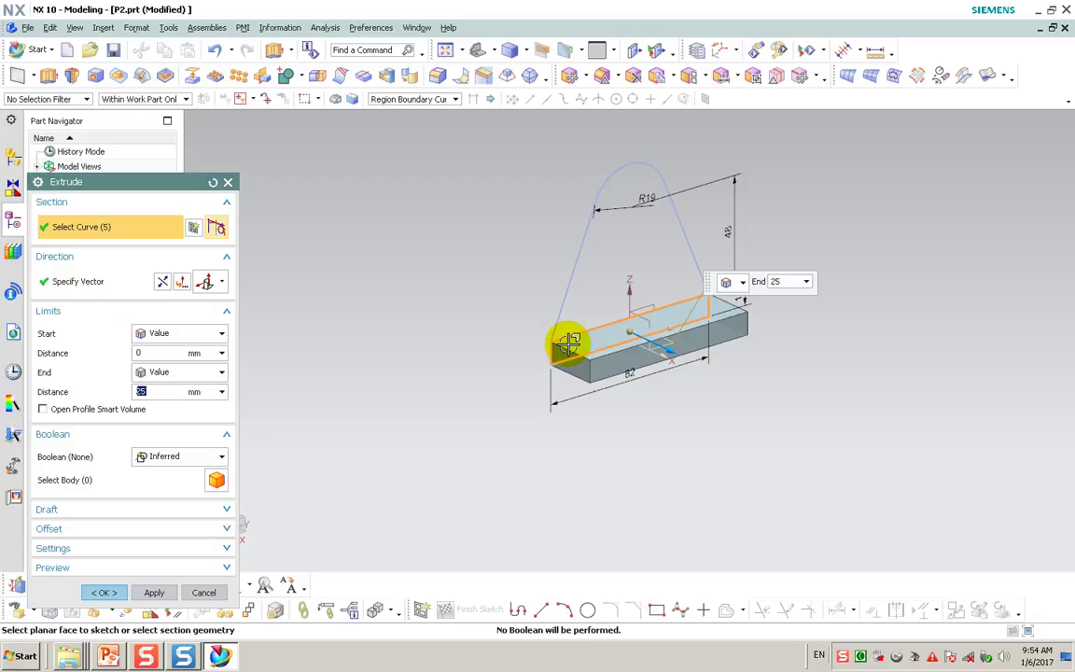
pyautogui.write('38')
pyautogui.click(569, 343)
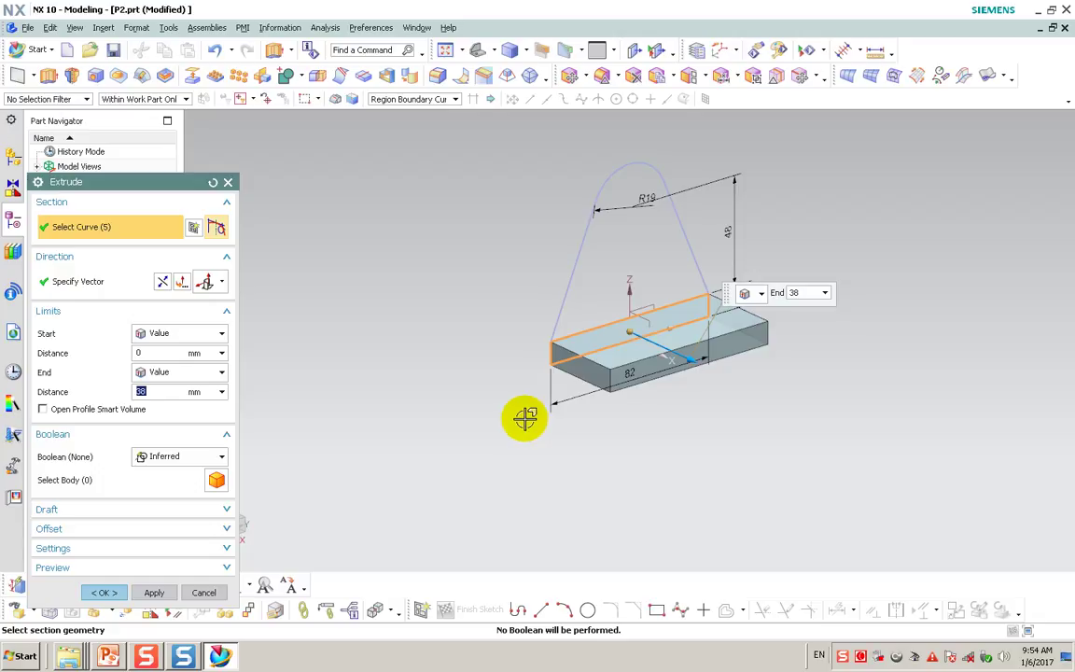
pyautogui.click(154, 591)
pyautogui.click(594, 281)
pyautogui.write('10')
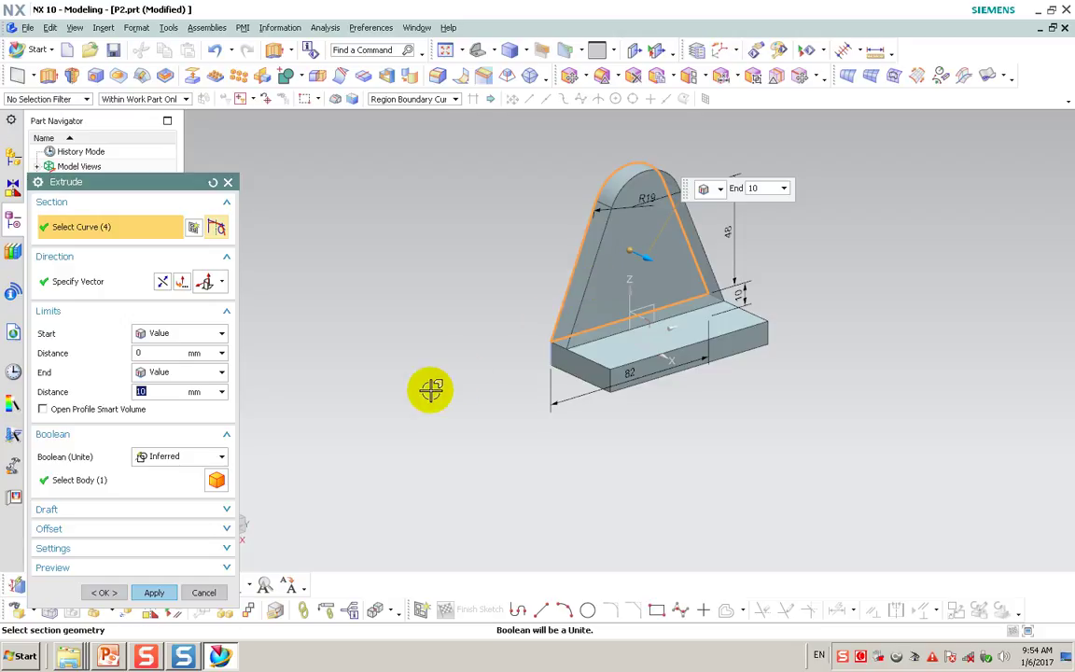
pyautogui.click(105, 593)
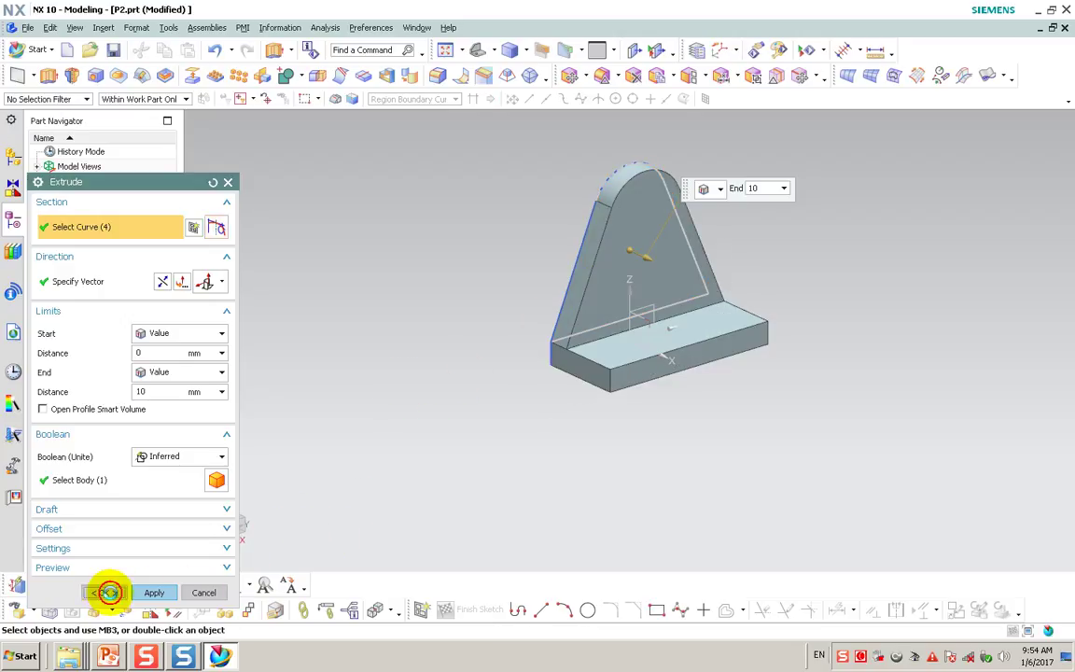
# Add a boss on the upright's face with diameter 19*2 and height 2
pyautogui.click(103, 27)
pyautogui.moveTo(138, 174)
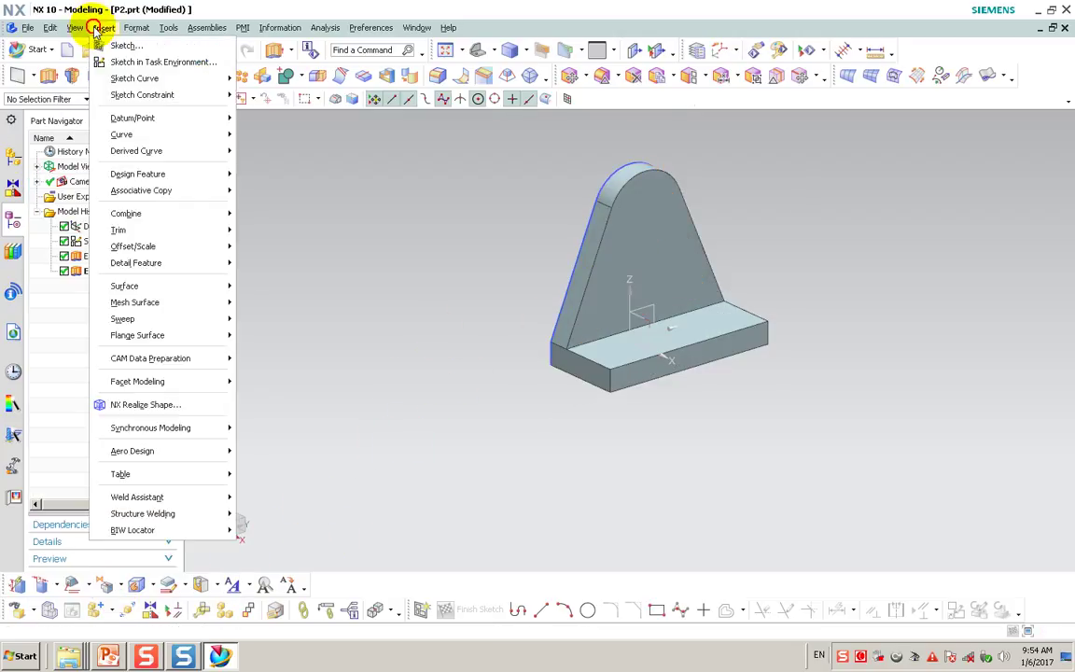
pyautogui.click(268, 298)
pyautogui.moveTo(324, 283)
pyautogui.mouseDown(button='middle')
pyautogui.moveTo(471, 271)
pyautogui.moveTo(497, 292)
pyautogui.moveTo(593, 259)
pyautogui.mouseUp(button='middle')
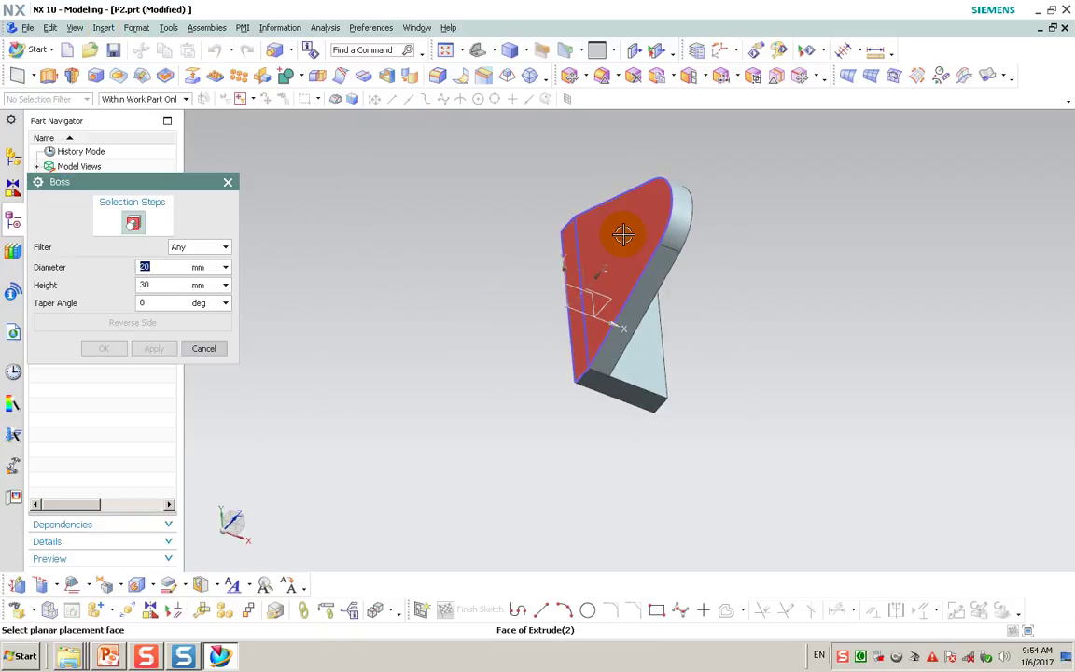
pyautogui.click(612, 229)
pyautogui.doubleClick(164, 266)
pyautogui.write('19*')
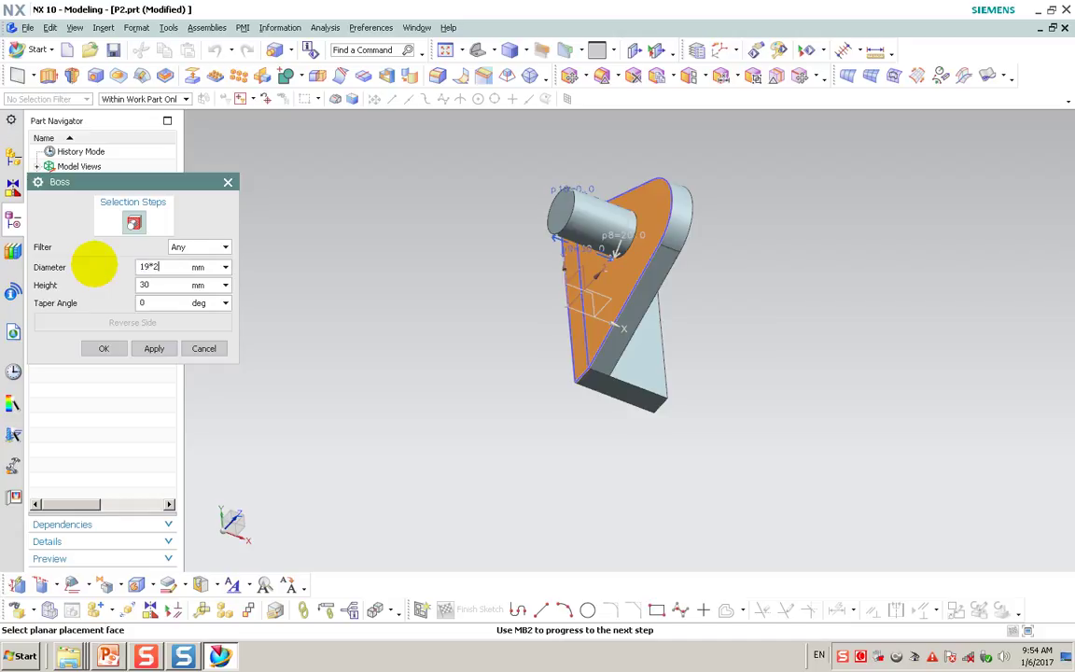
pyautogui.press('Return')
pyautogui.press('Tab')
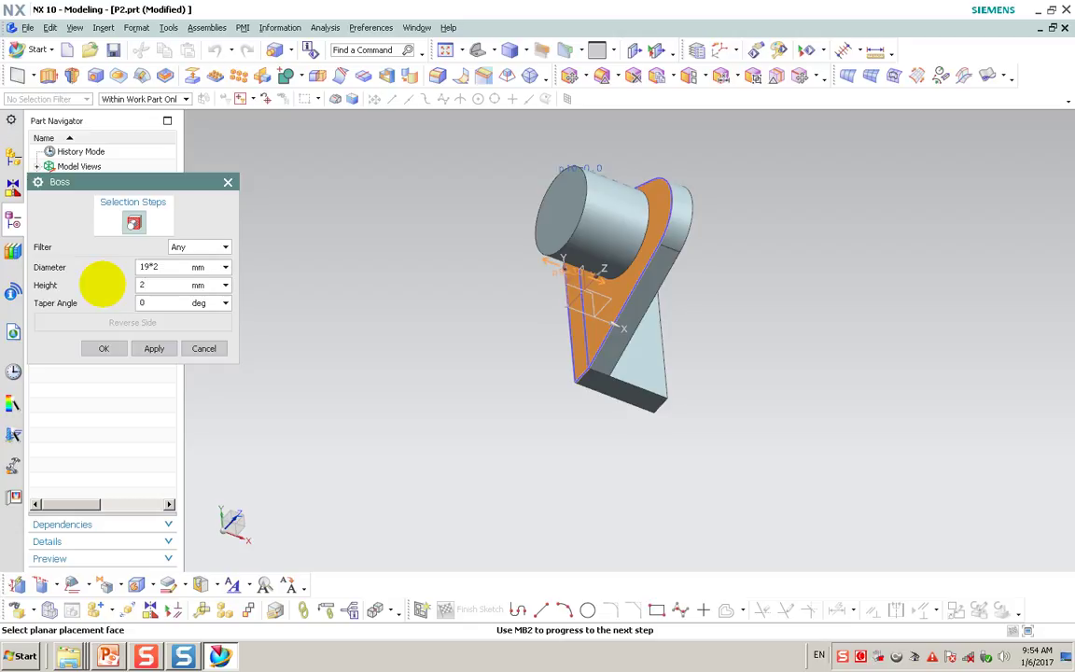
pyautogui.press('Return')
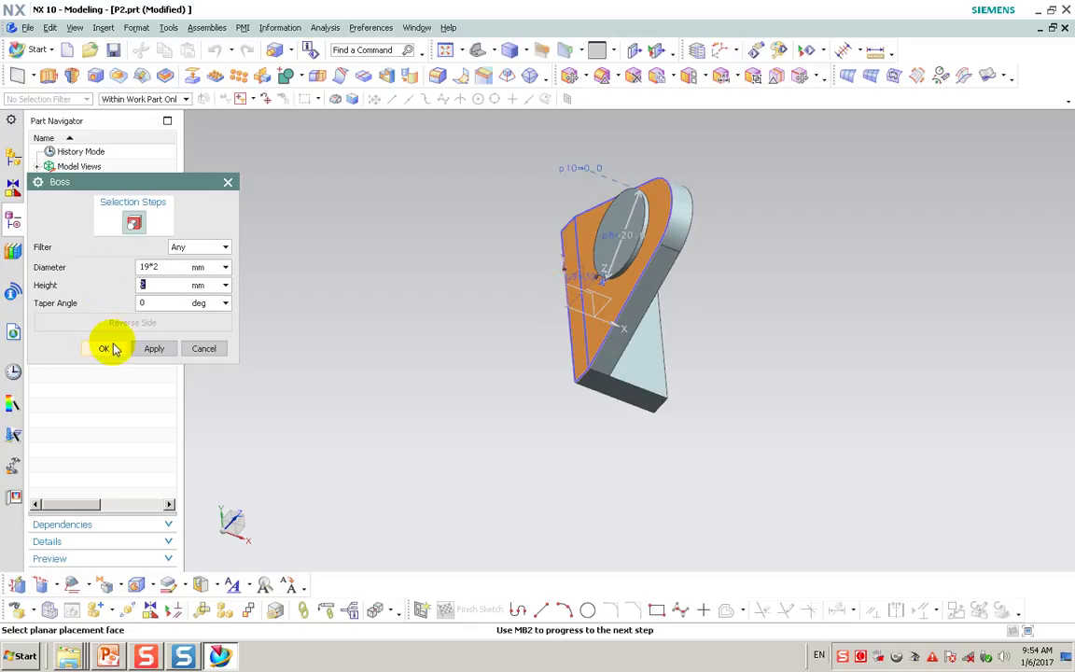
pyautogui.click(112, 349)
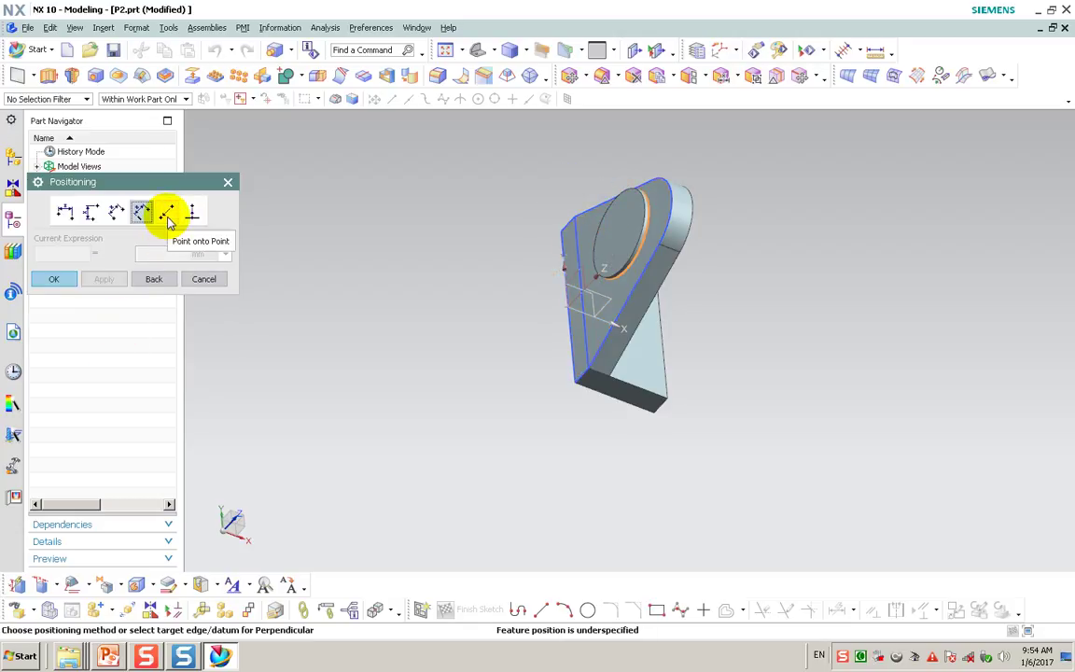
# Position the boss point onto point at the top arc's centre
pyautogui.click(166, 213)
pyautogui.click(670, 204)
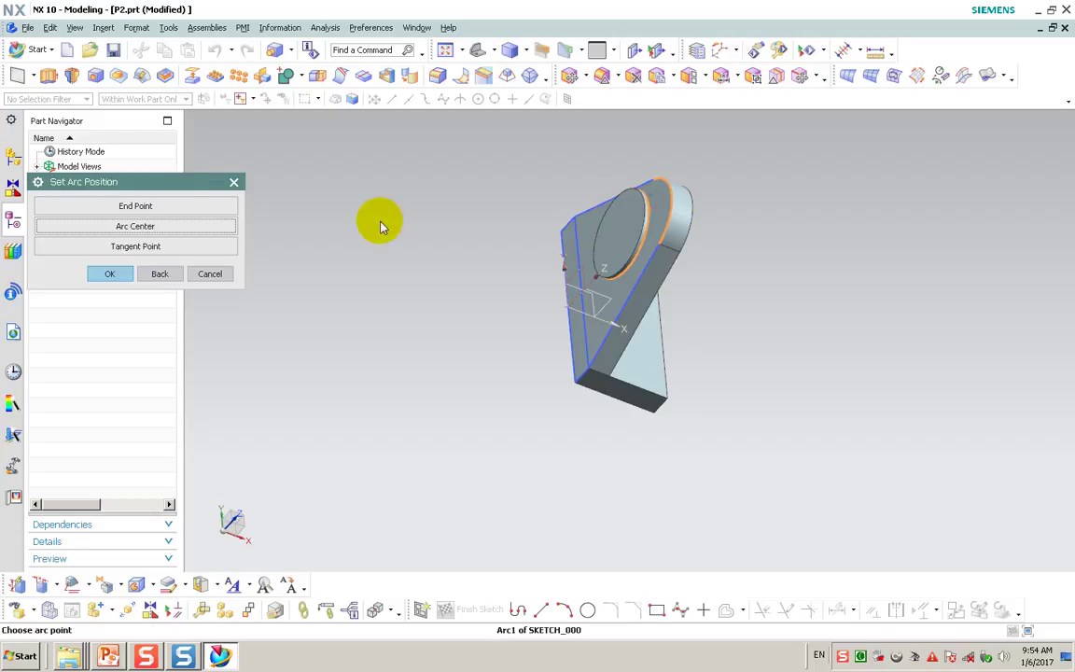
pyautogui.click(209, 231)
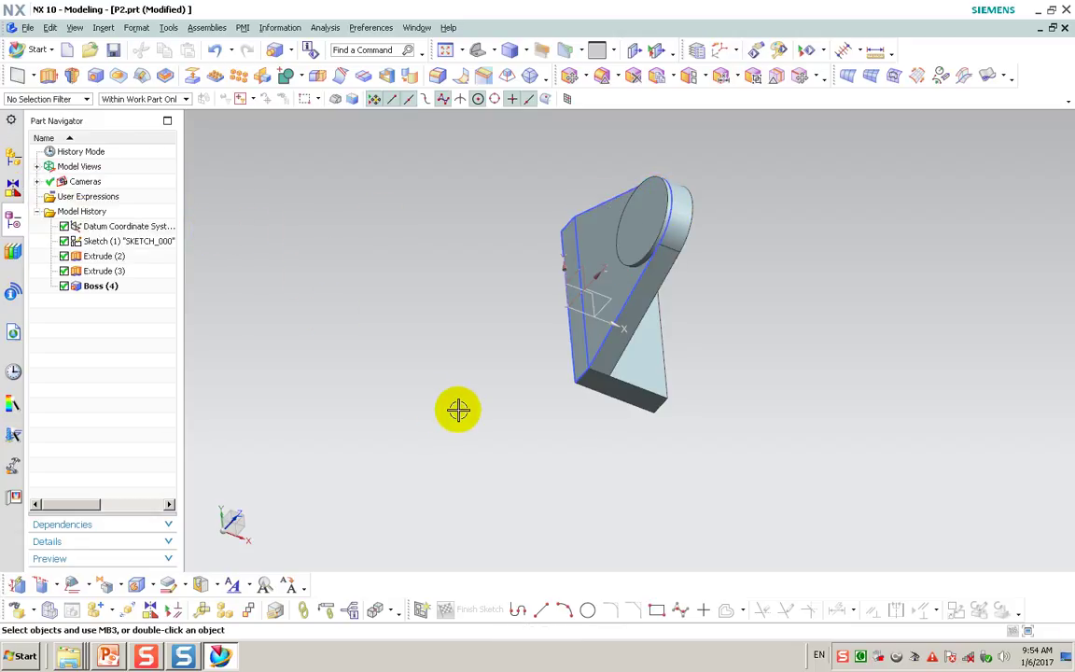
pyautogui.moveTo(458, 408); pyautogui.dragTo(477, 255, button='middle')
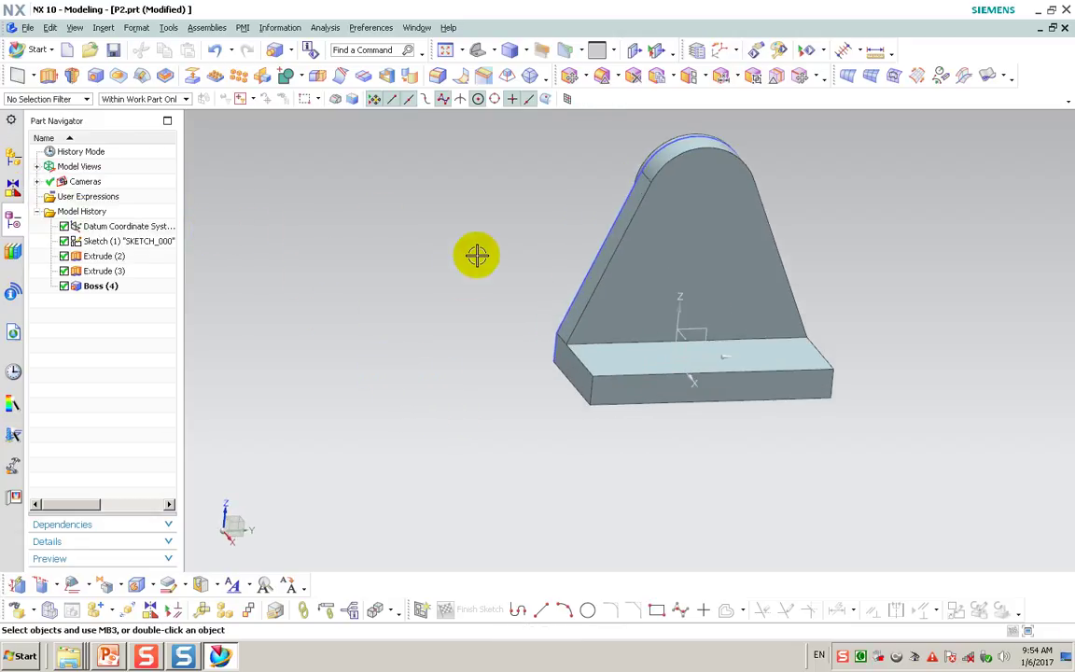
# Start a boss feature and cancel it
pyautogui.click(103, 27)
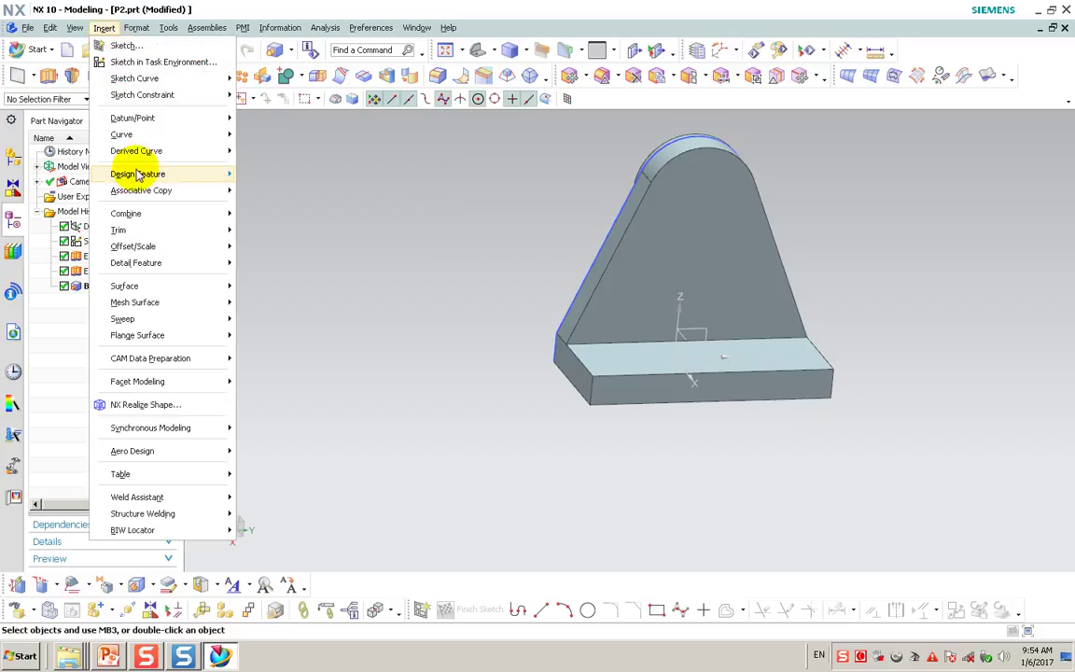
pyautogui.moveTo(138, 173)
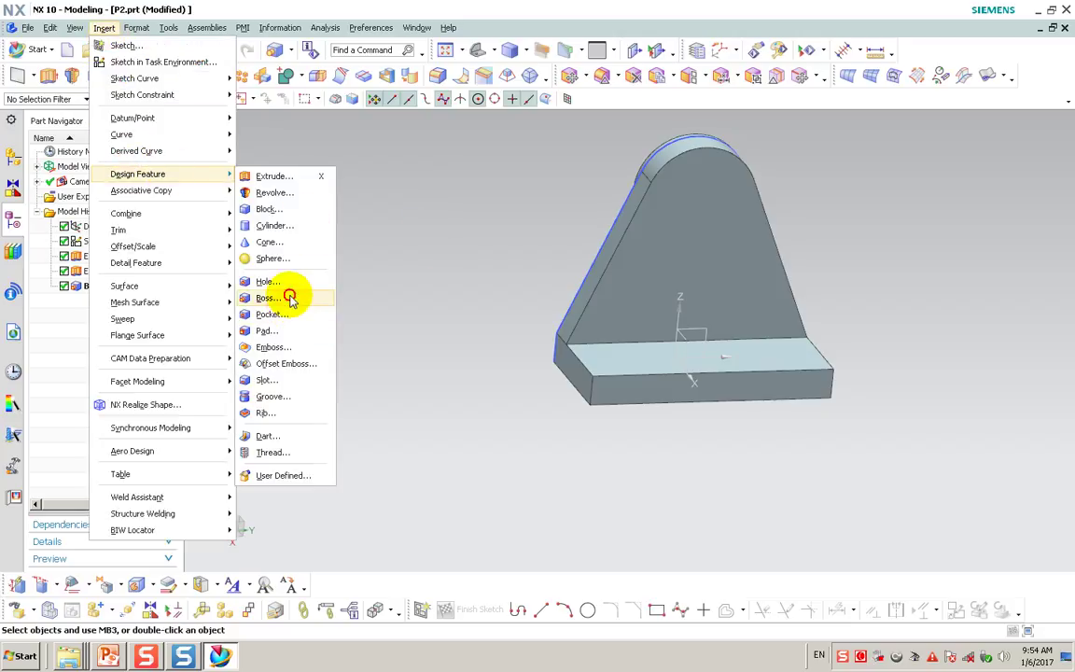
pyautogui.click(290, 298)
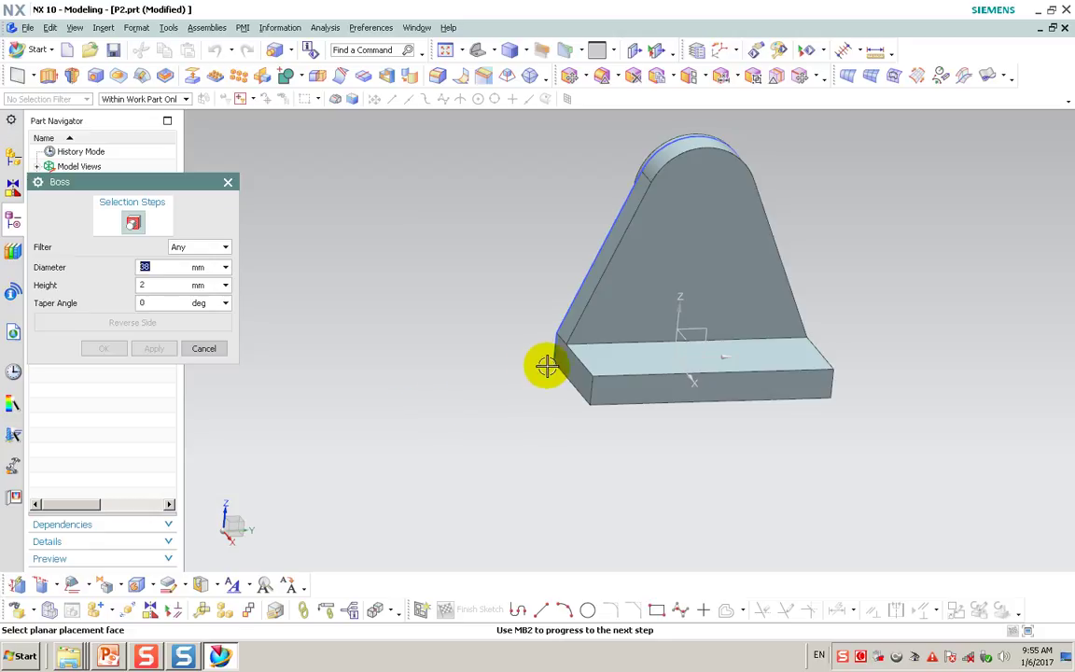
pyautogui.click(219, 353)
# Set up a 22 mm Through Body hole centred on the top arc
pyautogui.click(104, 28)
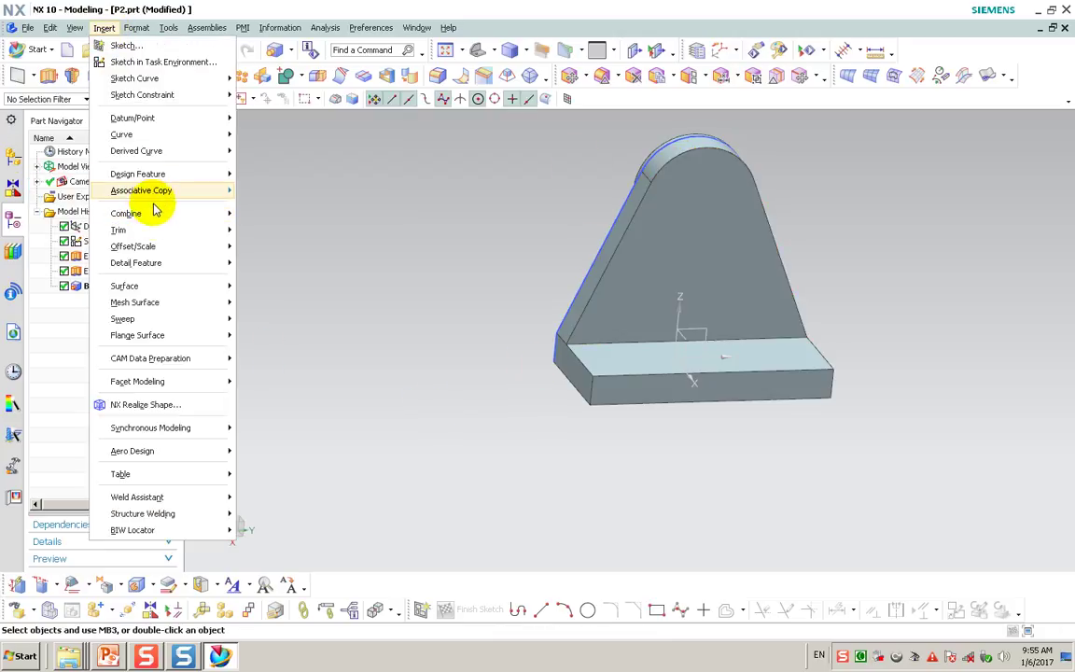
pyautogui.moveTo(138, 174)
pyautogui.click(269, 284)
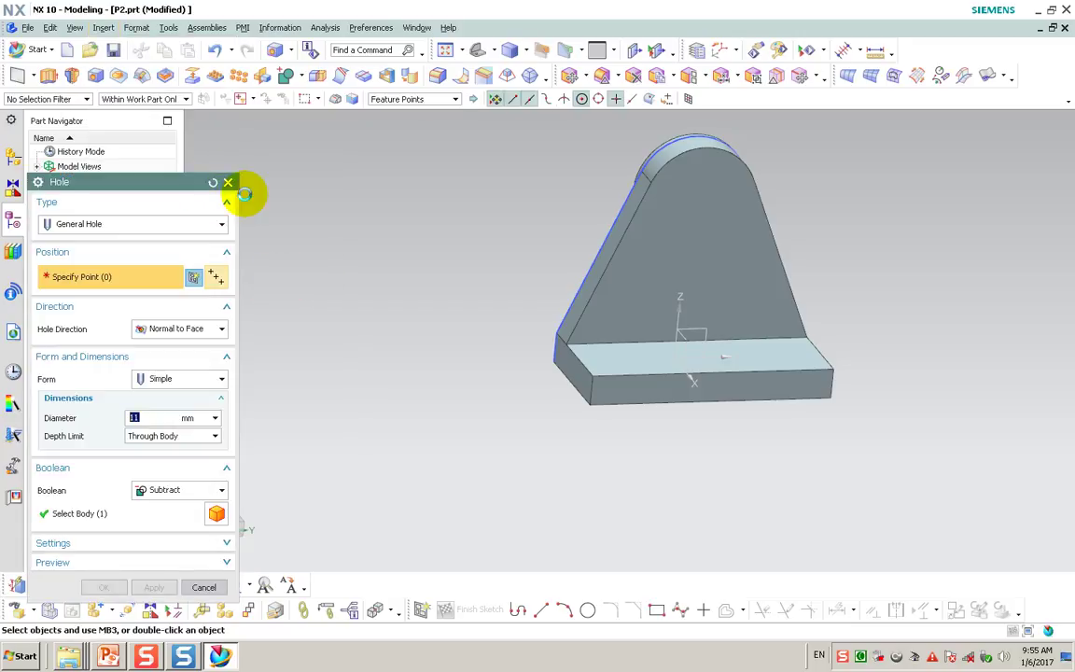
pyautogui.click(682, 152)
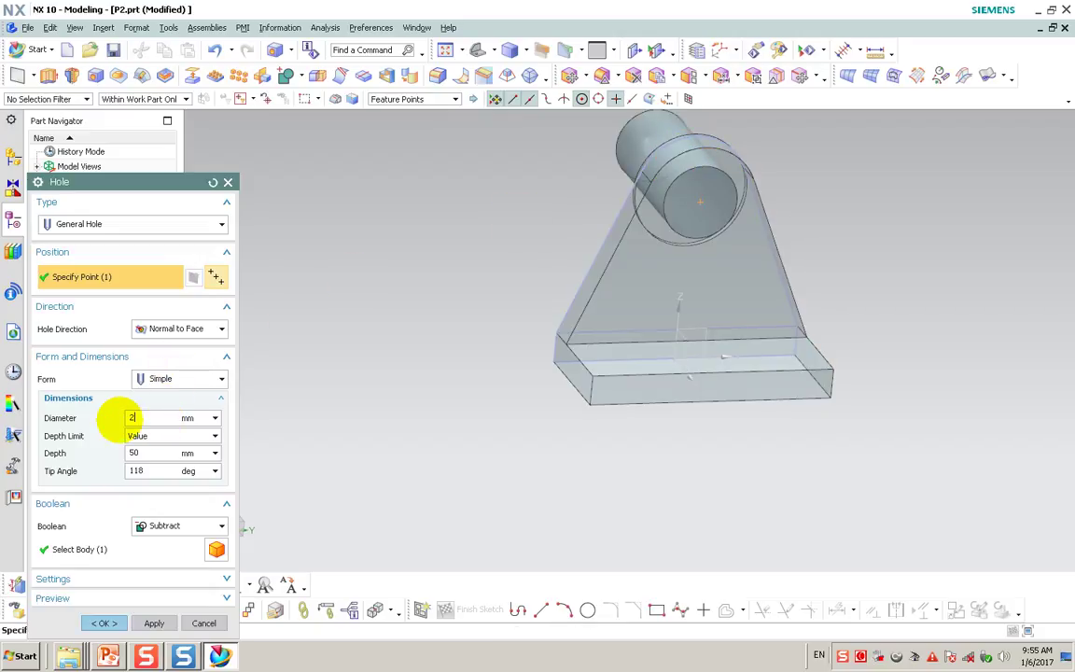
pyautogui.write('2')
pyautogui.press('Return')
pyautogui.click(140, 435)
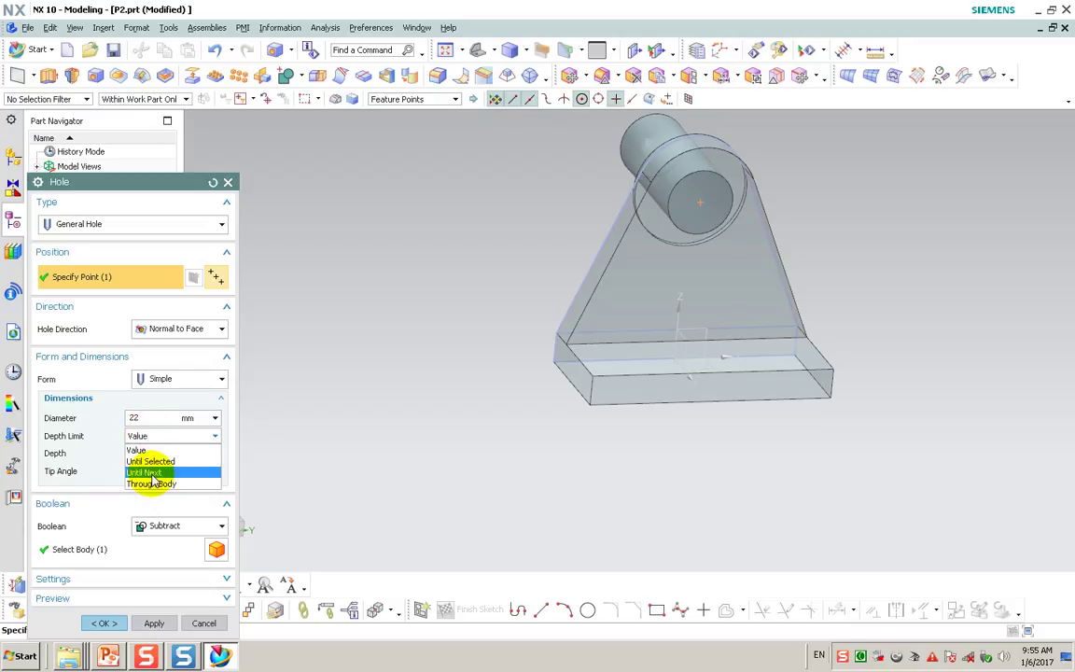
pyautogui.click(140, 473)
# Create the 22 mm through hole and blend the base's two front corner edges at 14 mm
pyautogui.click(104, 587)
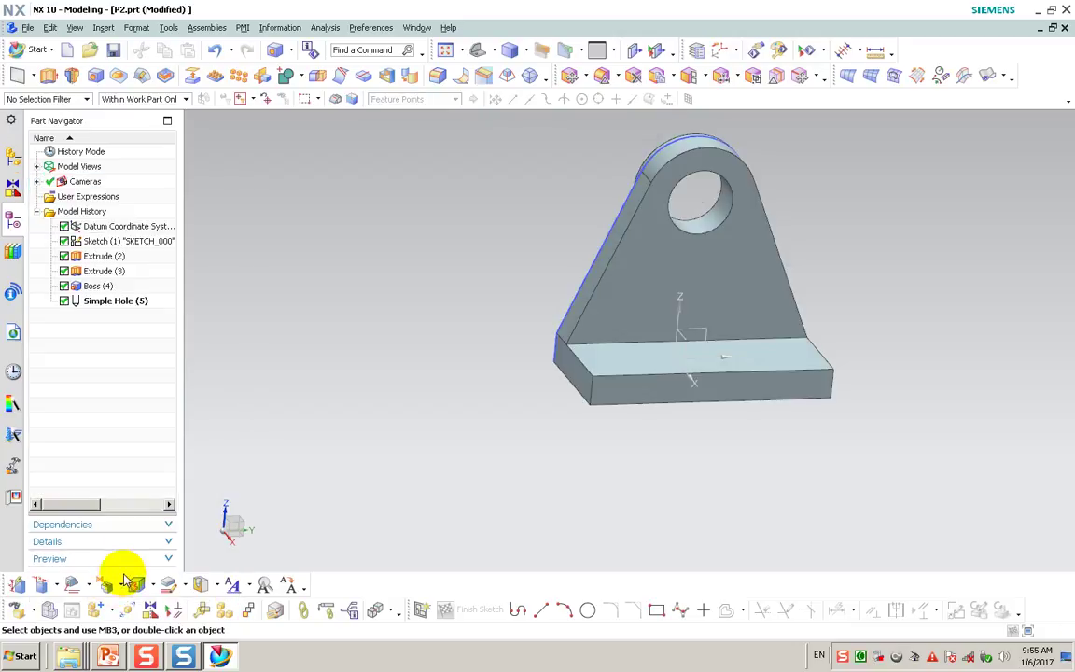
pyautogui.click(106, 29)
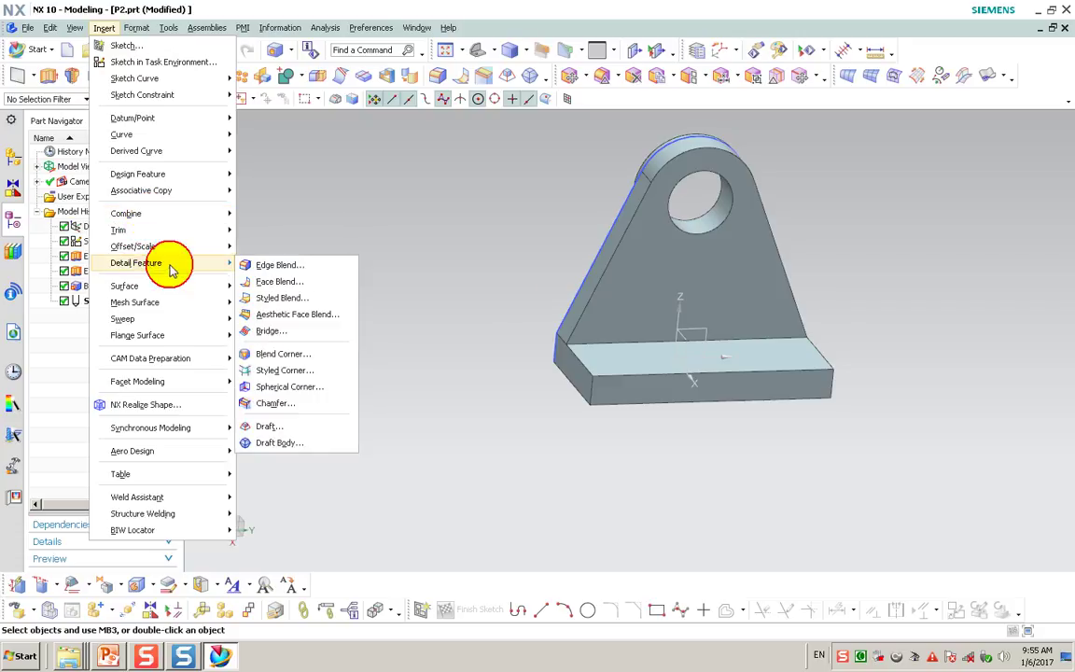
pyautogui.moveTo(136, 263)
pyautogui.click(281, 264)
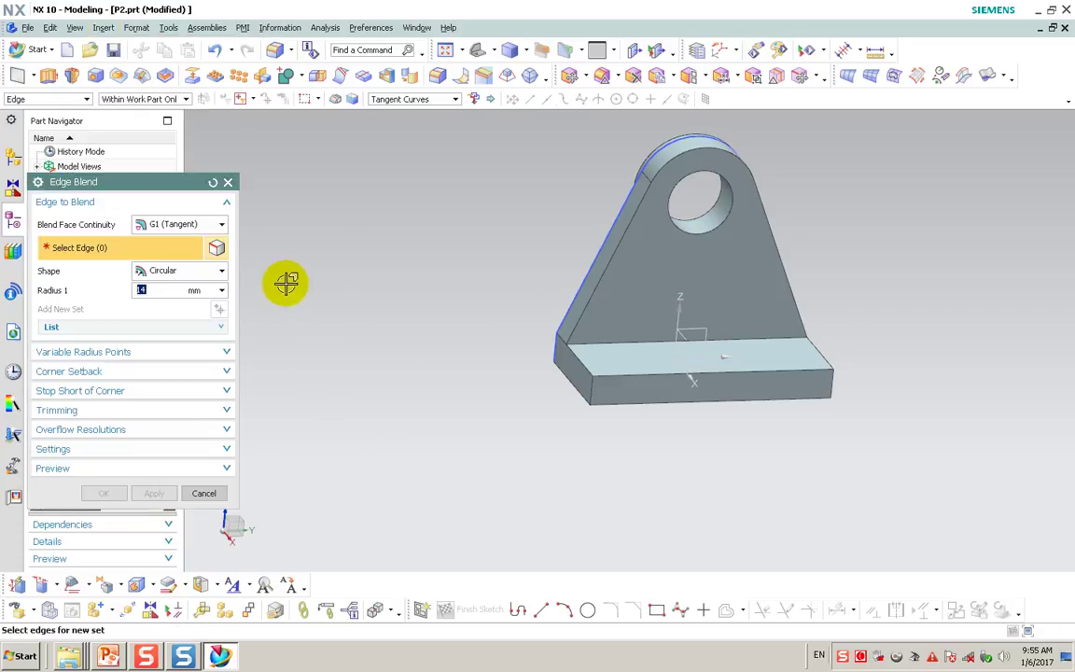
pyautogui.click(587, 386)
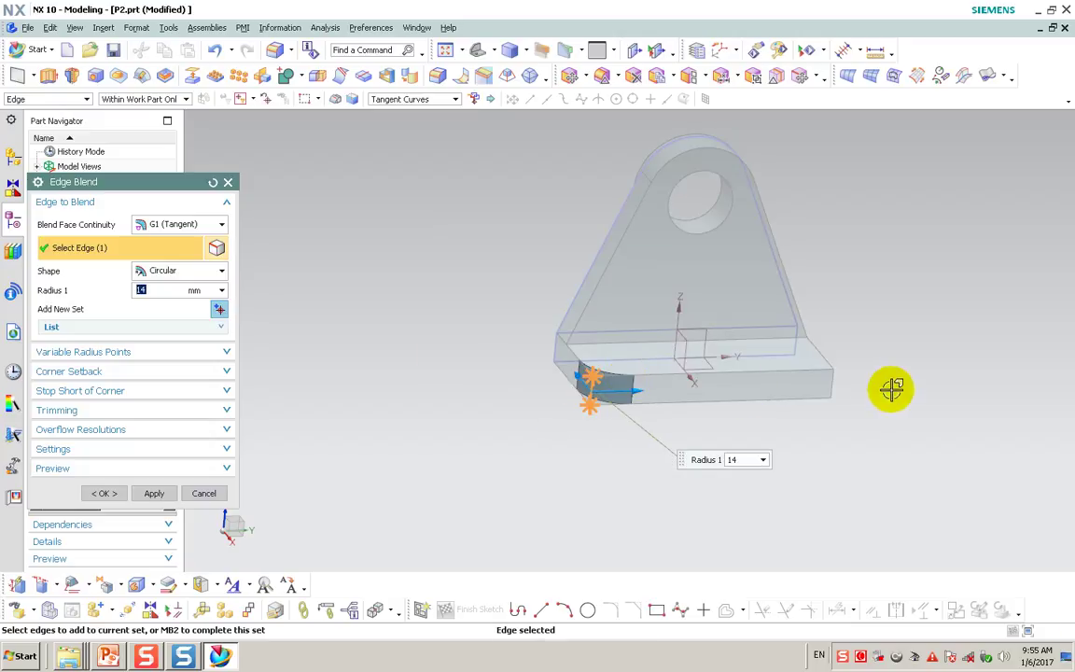
pyautogui.click(836, 384)
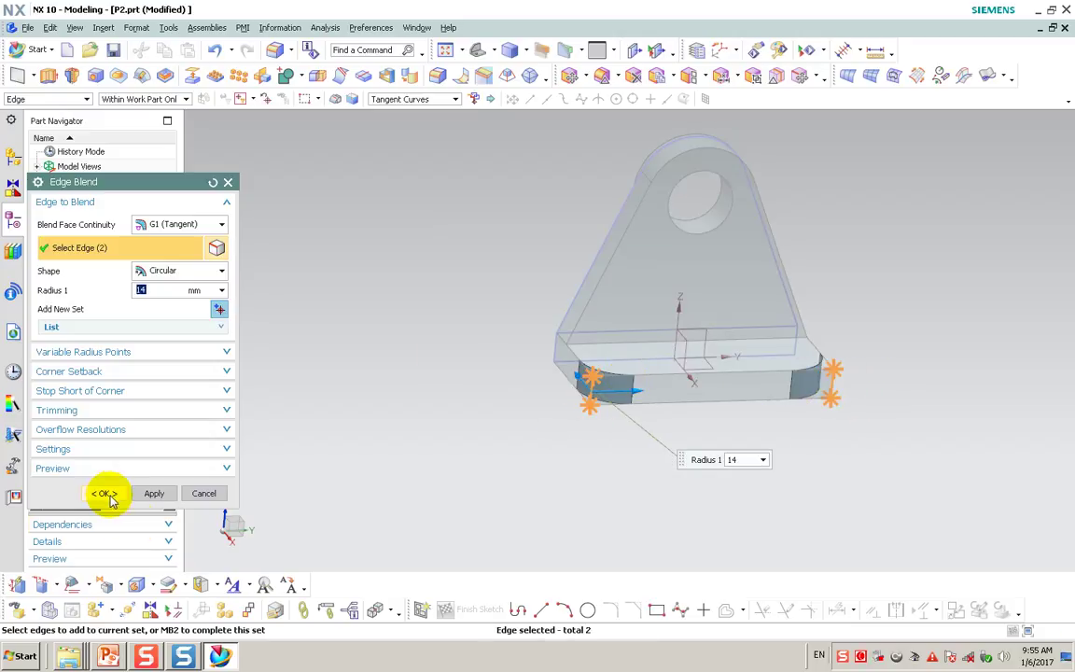
pyautogui.click(105, 493)
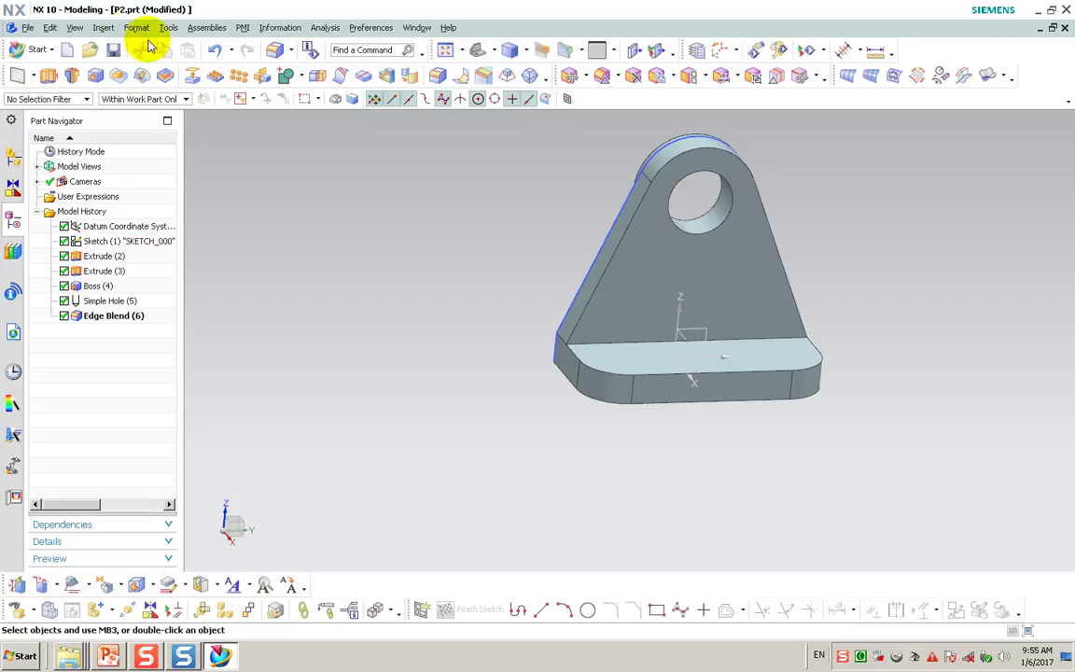
pyautogui.click(101, 27)
pyautogui.moveTo(137, 174)
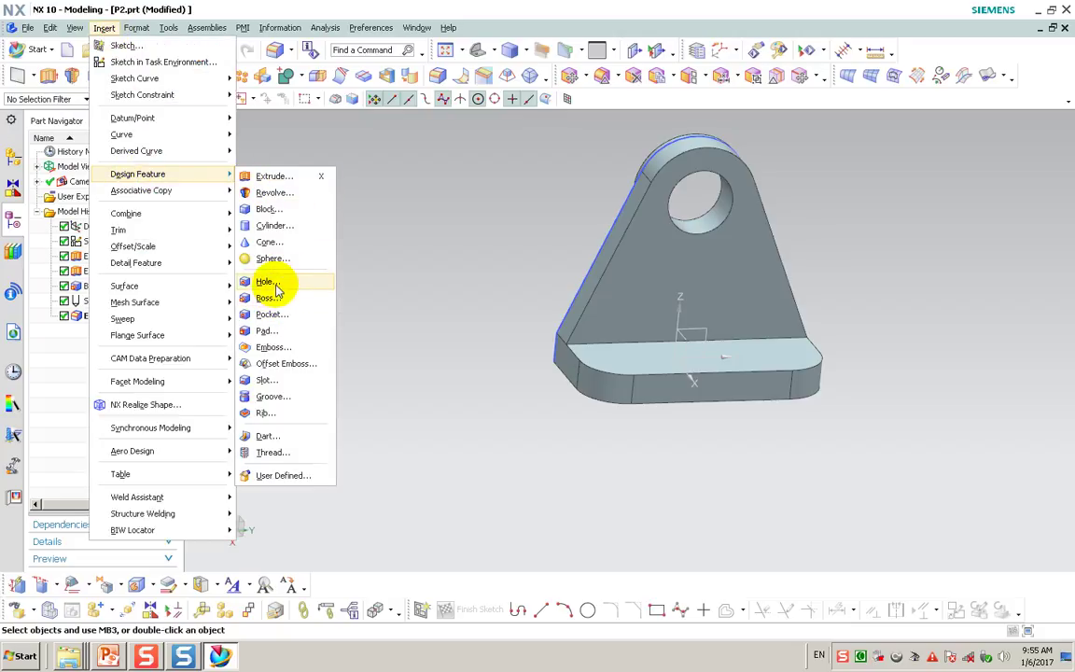
# Place trial holes at both rounded base ends, then cancel the Hole dialog
pyautogui.click(266, 282)
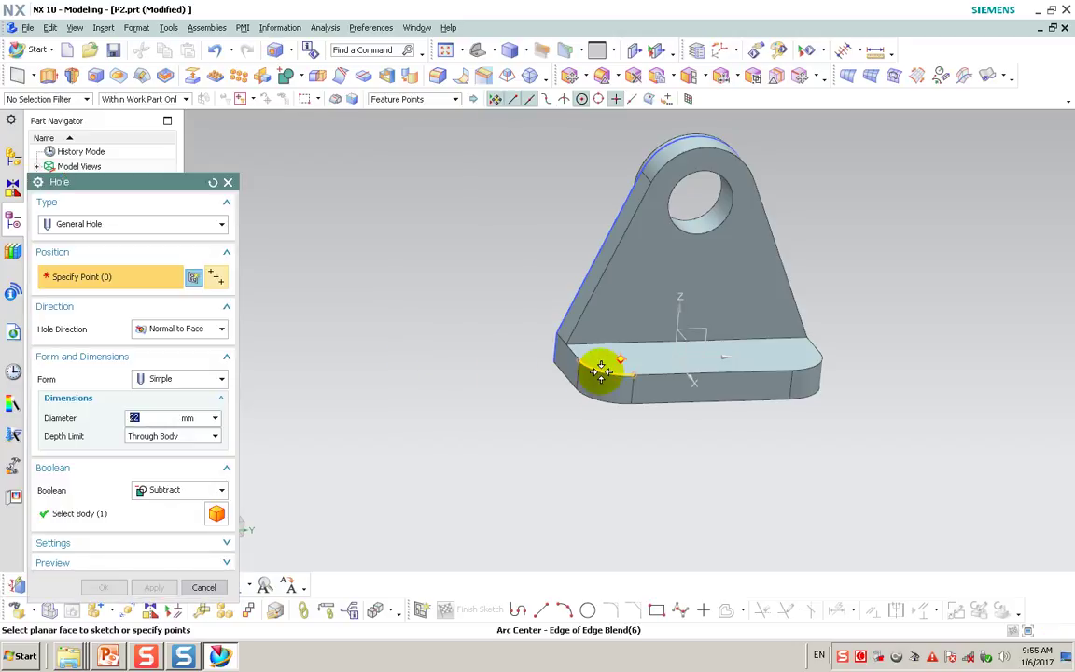
pyautogui.click(600, 370)
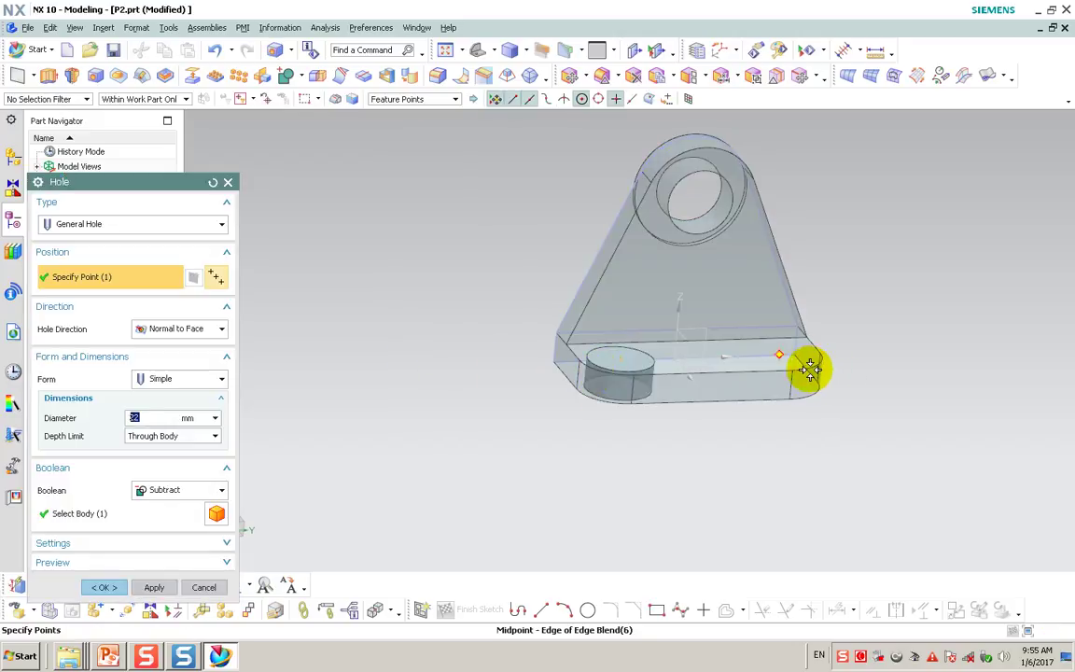
pyautogui.click(808, 369)
pyautogui.scroll(3, 848, 365)
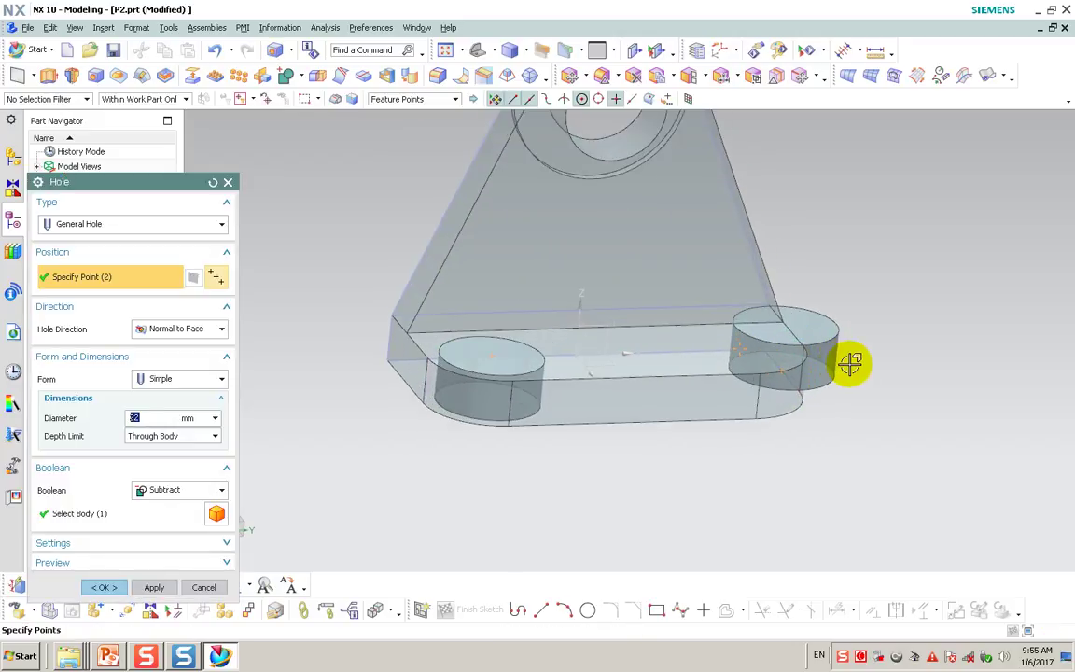
pyautogui.click(211, 48)
pyautogui.click(105, 28)
pyautogui.moveTo(138, 174)
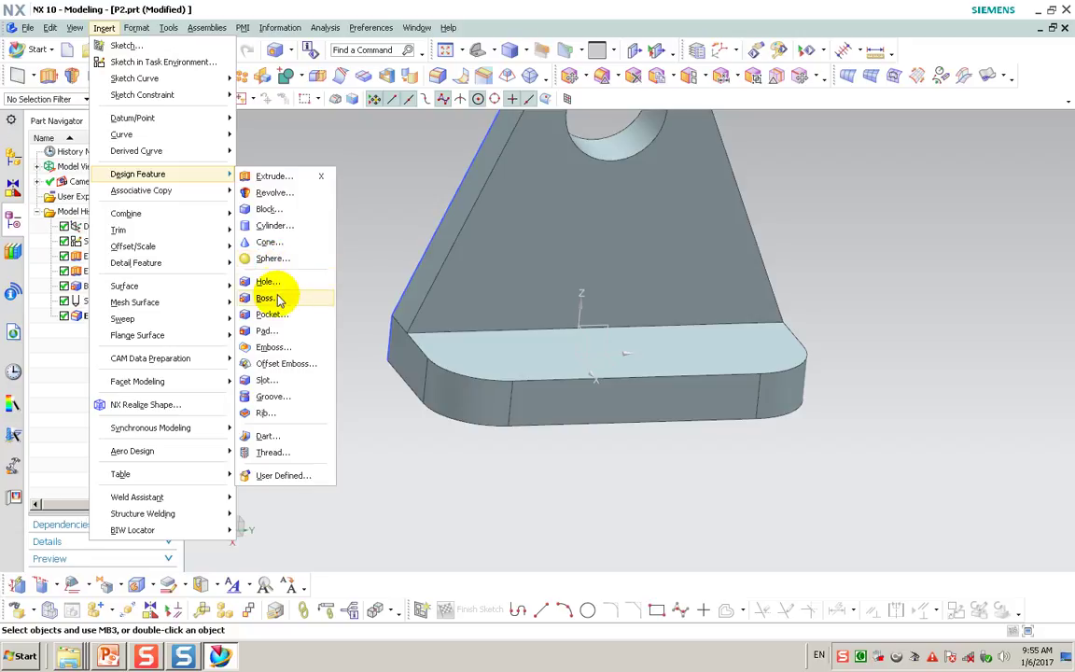
# Place Counterbored-form holes on the base top face at both rounded ends' centres
pyautogui.click(268, 282)
pyautogui.click(463, 367)
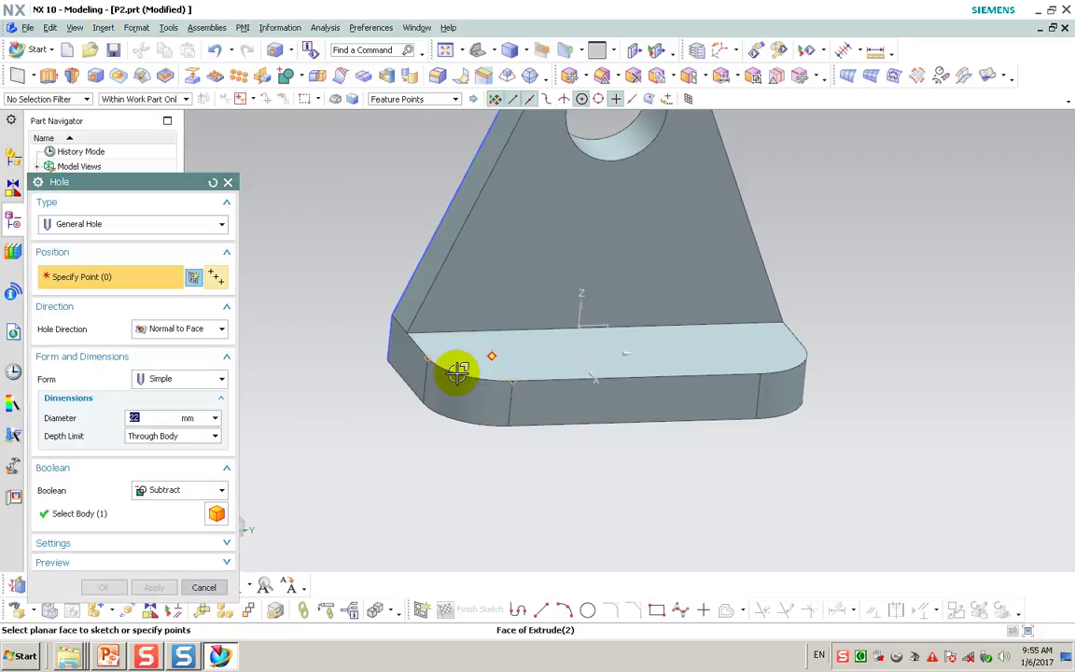
pyautogui.click(456, 372)
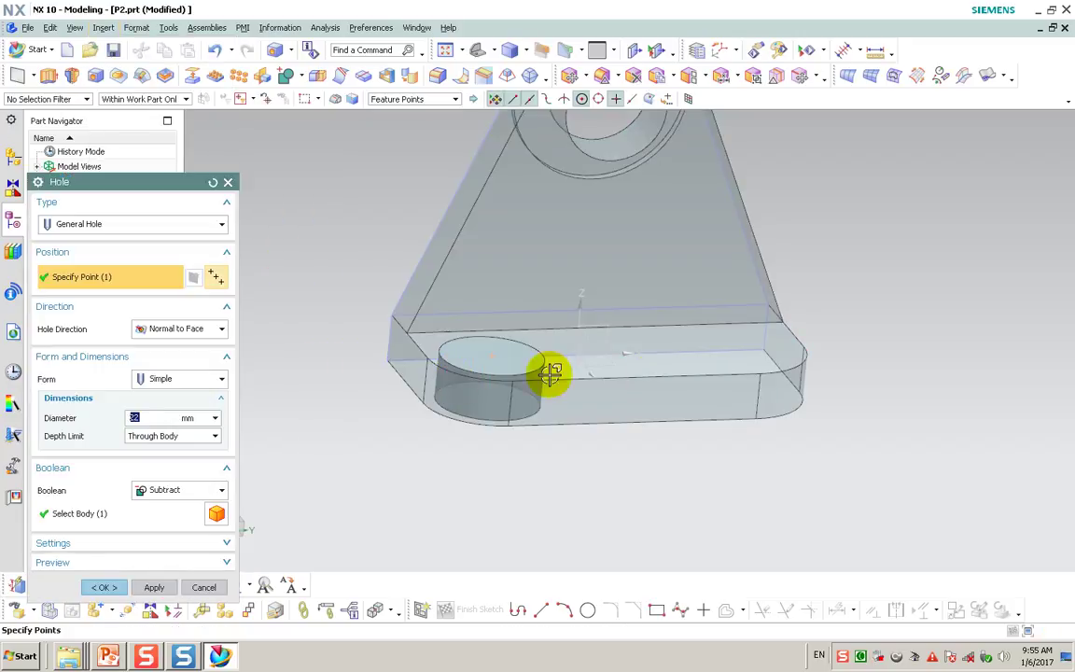
pyautogui.click(778, 371)
pyautogui.click(171, 383)
pyautogui.click(164, 412)
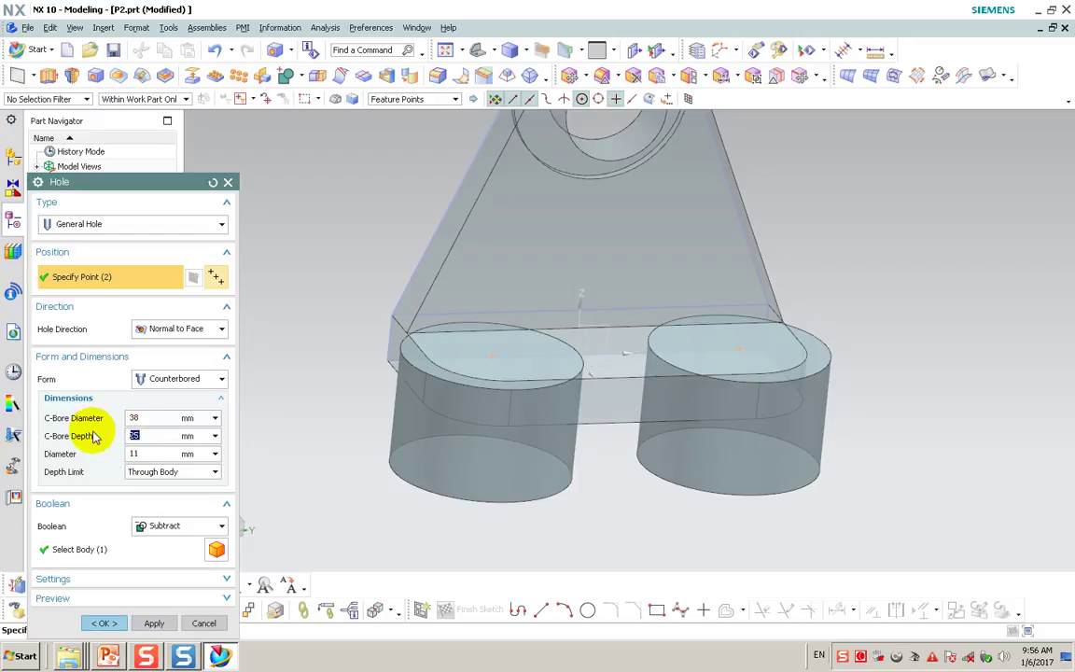
pyautogui.write('2')
# Set counterbore diameter 20, depth 2, hole diameter 11, and create both holes
pyautogui.press('BackSpace')
pyautogui.write('3')
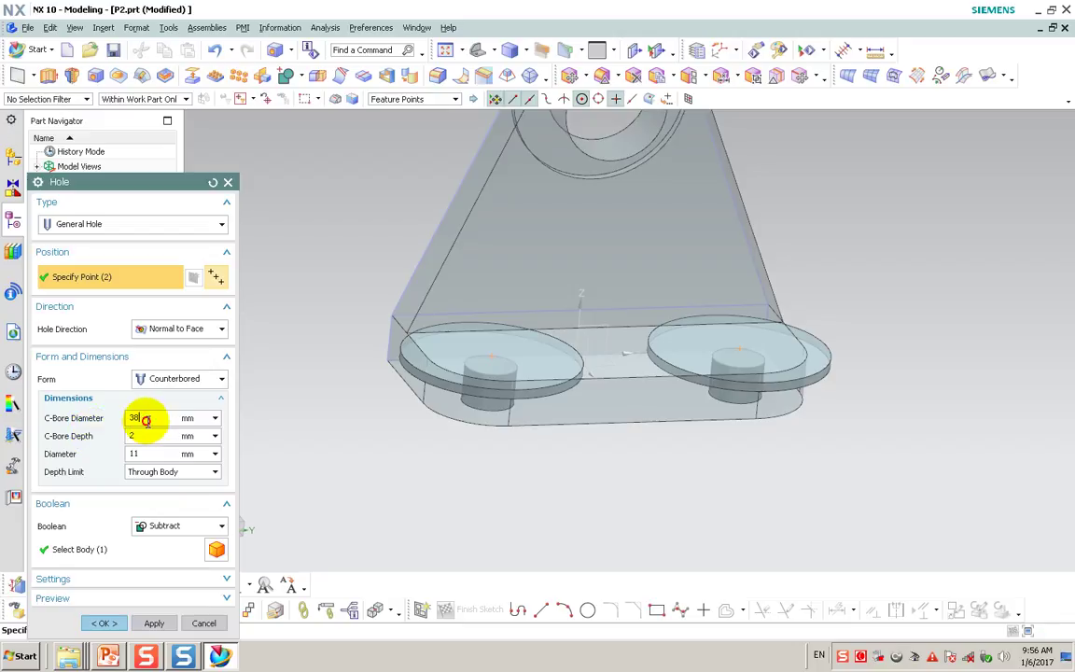
pyautogui.press('Return')
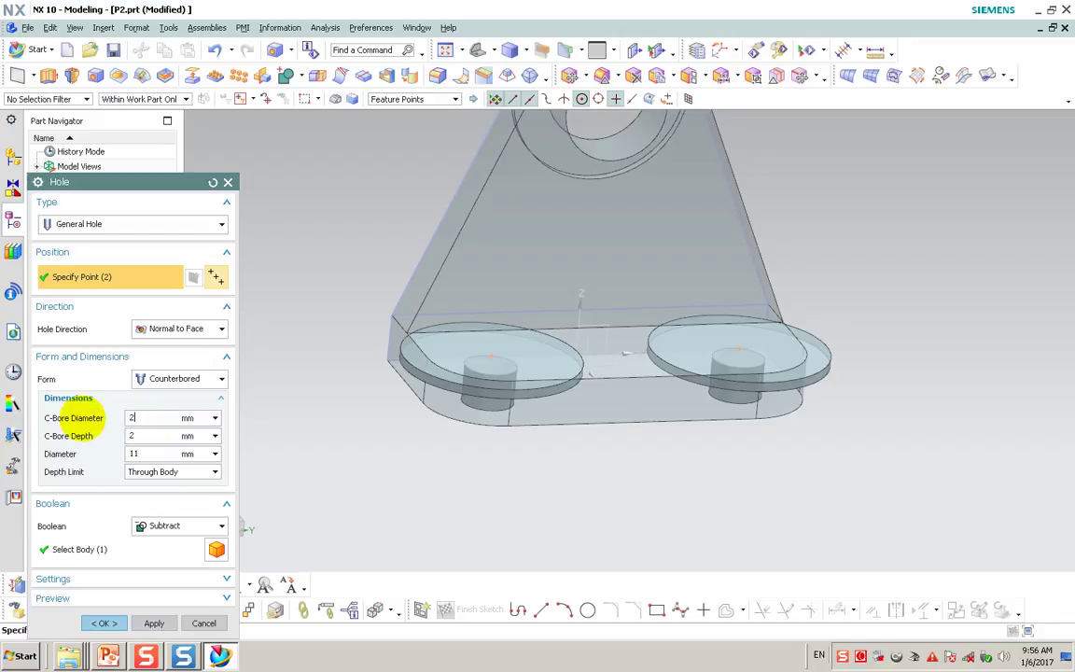
pyautogui.write('0')
pyautogui.press('Return')
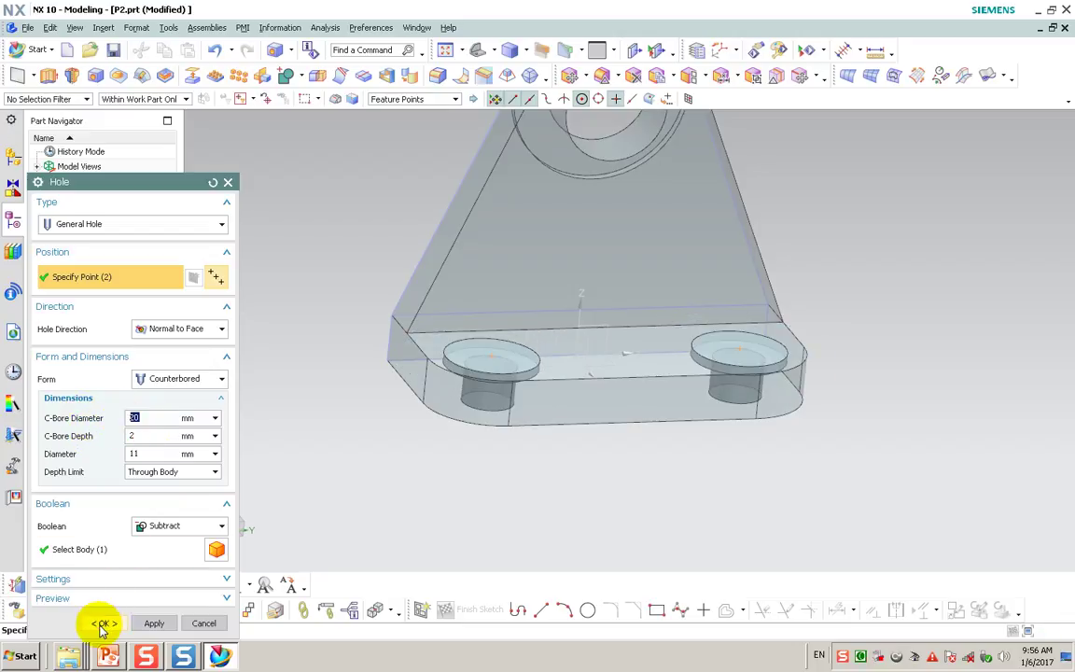
pyautogui.click(98, 623)
pyautogui.scroll(-3, 316, 518)
pyautogui.scroll(-2, 315, 516)
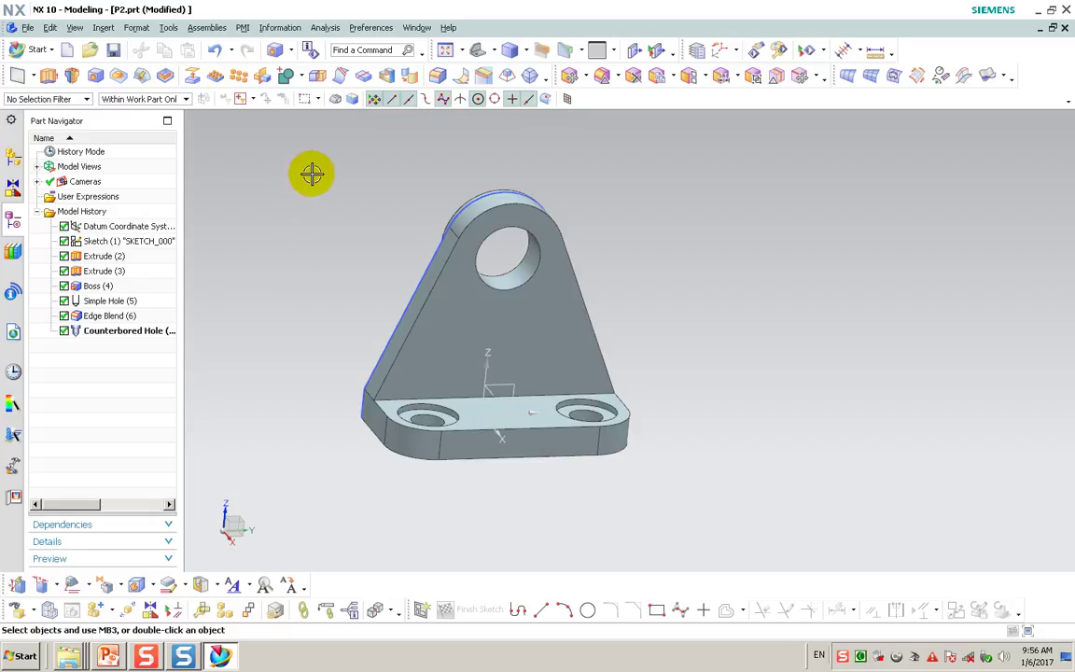
# Start a 3 mm edge blend on the base's tangent chain, the triangular rib edges and the horizontal base edge
pyautogui.click(105, 28)
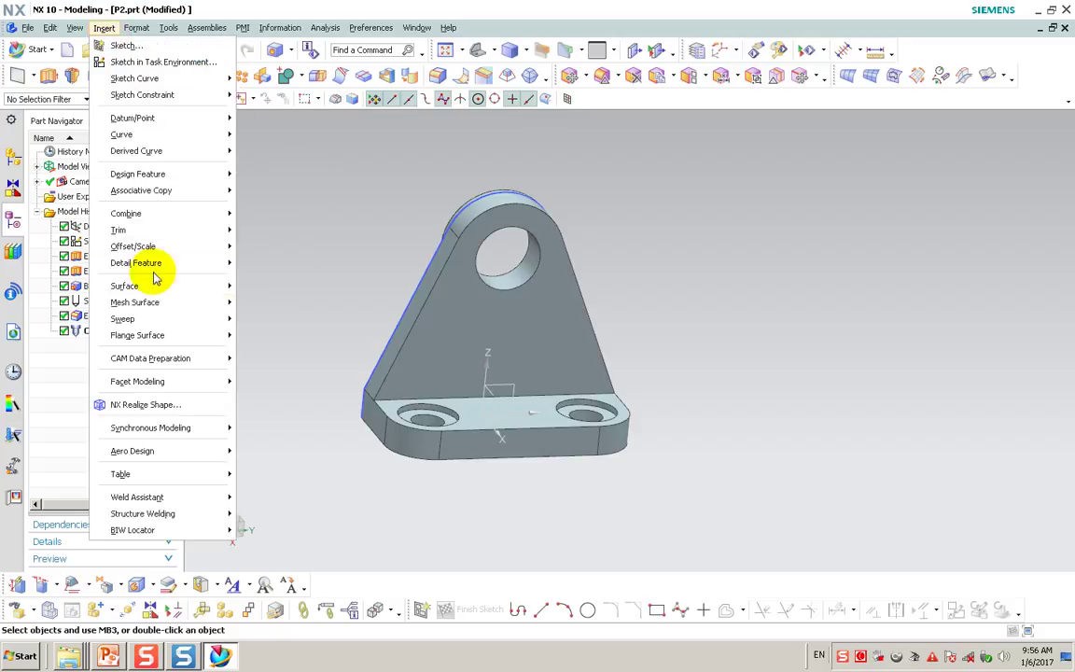
pyautogui.moveTo(136, 264)
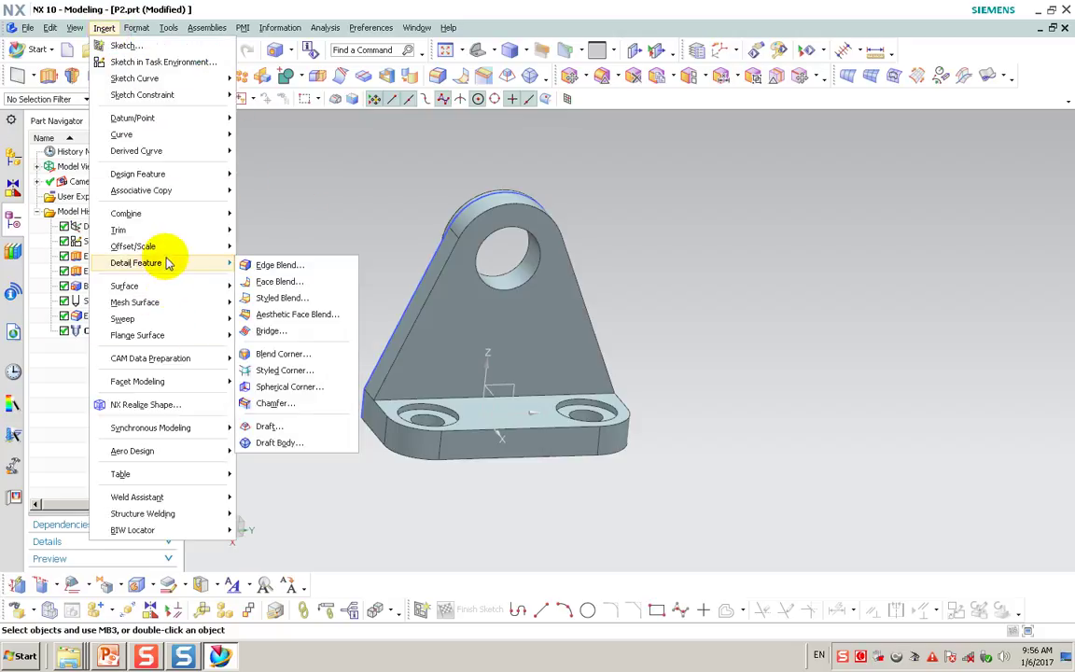
pyautogui.click(270, 265)
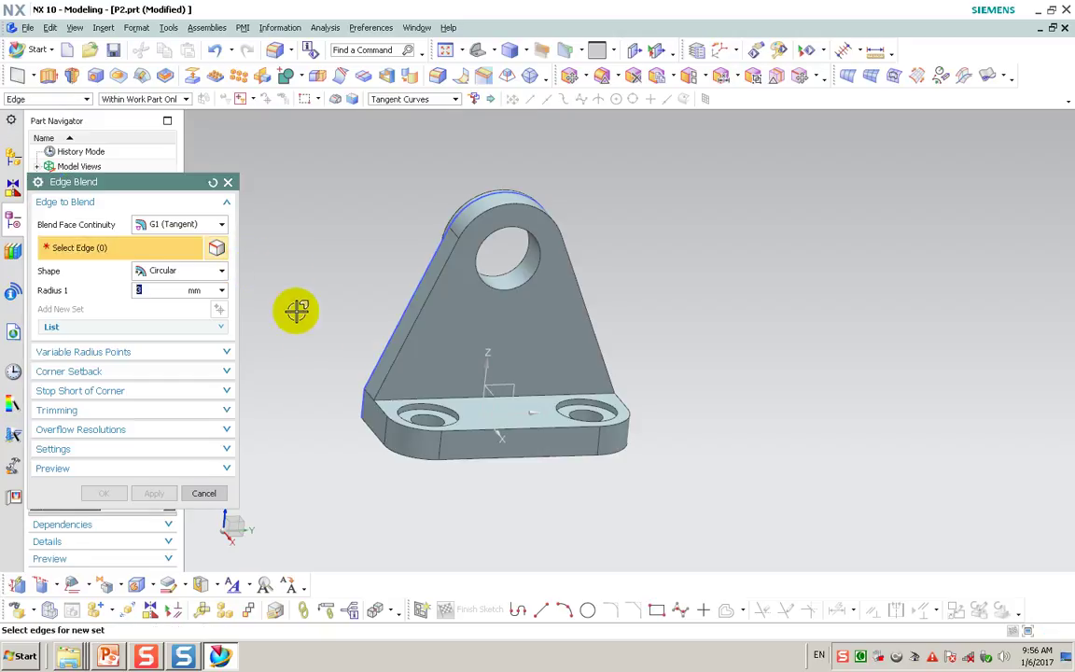
pyautogui.scroll(3, 353, 390)
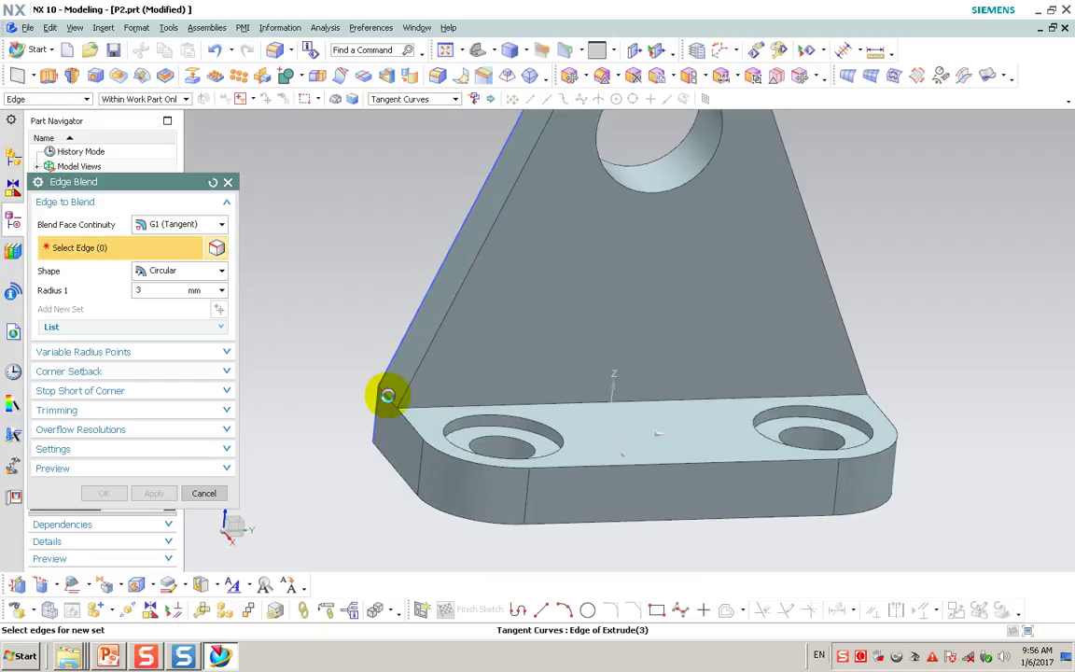
pyautogui.click(387, 396)
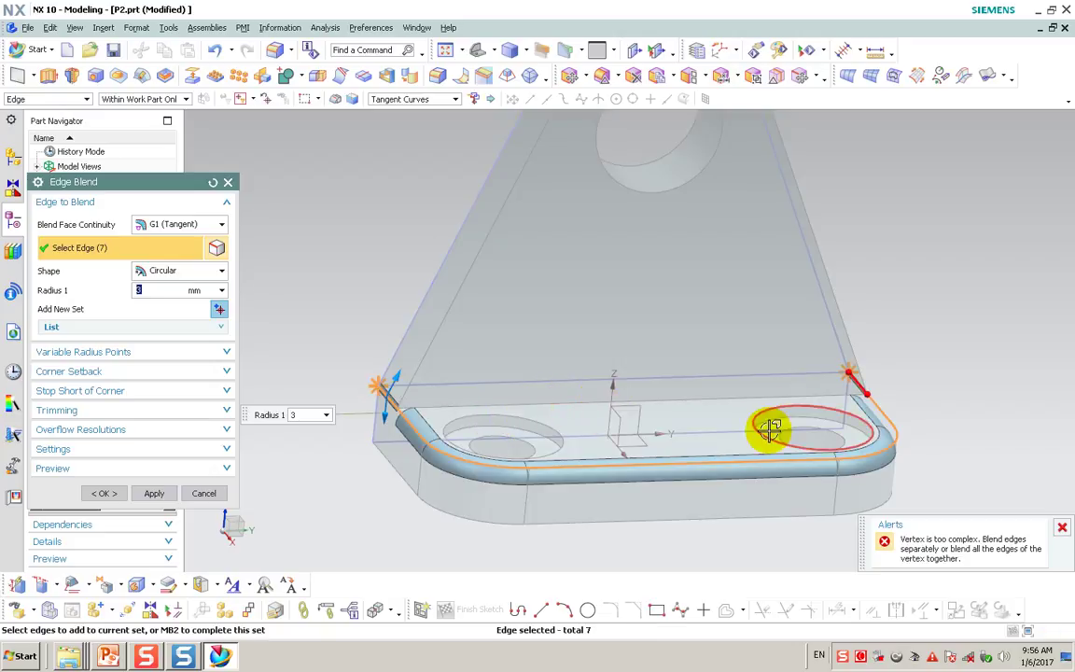
pyautogui.moveTo(770, 429); pyautogui.dragTo(709, 451, button='middle')
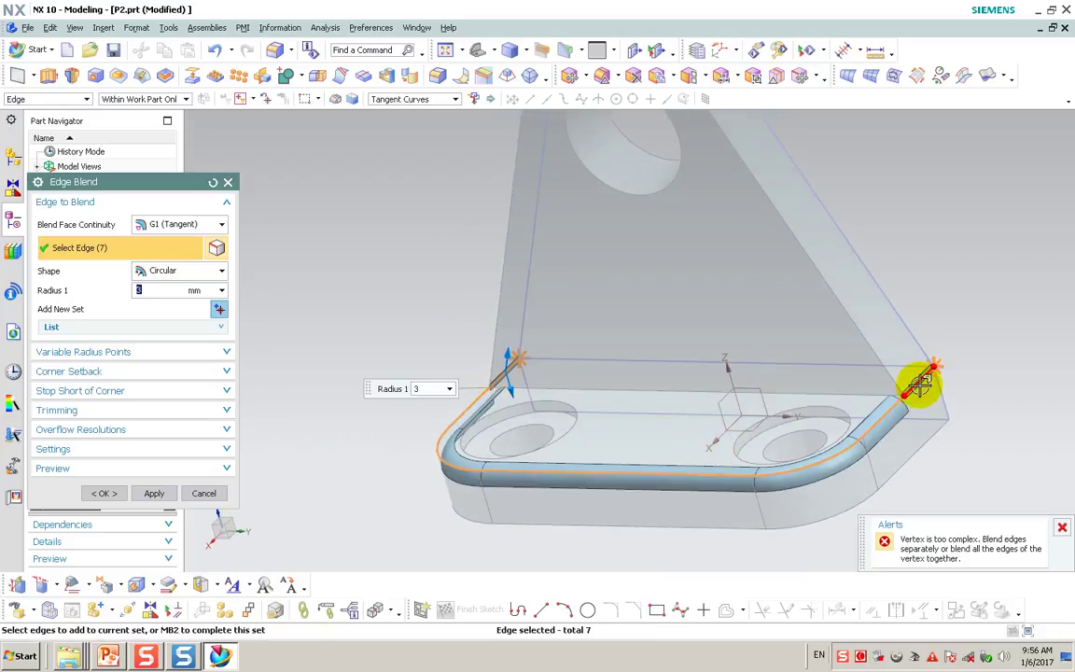
pyautogui.click(869, 379)
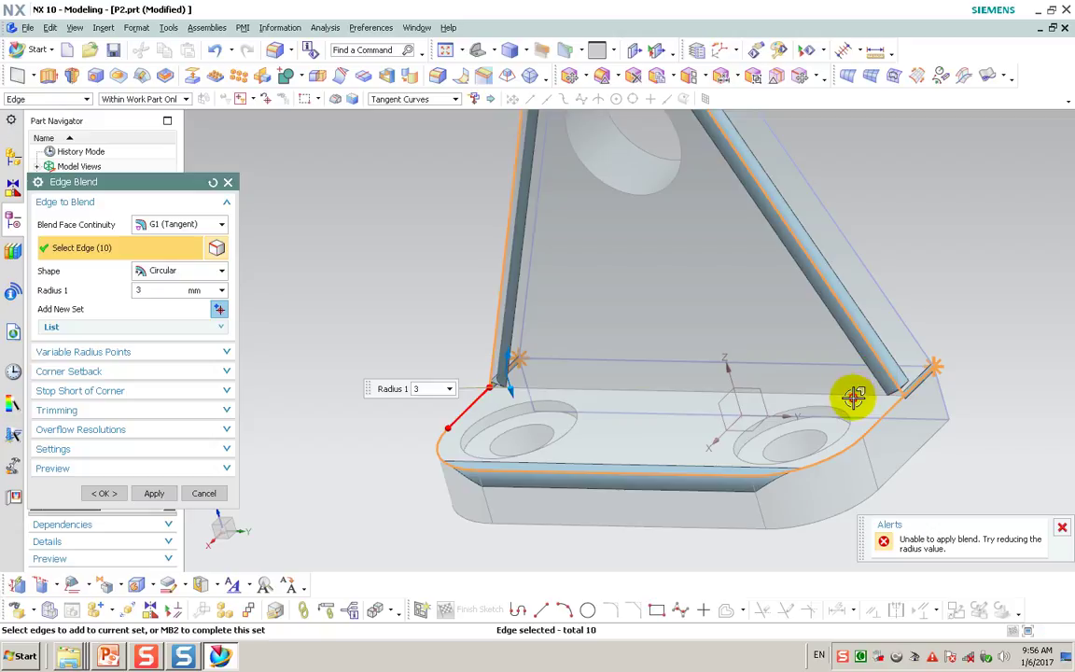
pyautogui.click(853, 397)
# Add the hole's circular edge and apply the 3 mm blend, discarding the extra chain picked afterwards
pyautogui.moveTo(731, 408)
pyautogui.mouseDown(button='middle')
pyautogui.moveTo(744, 403)
pyautogui.moveTo(732, 433)
pyautogui.mouseUp(button='middle')
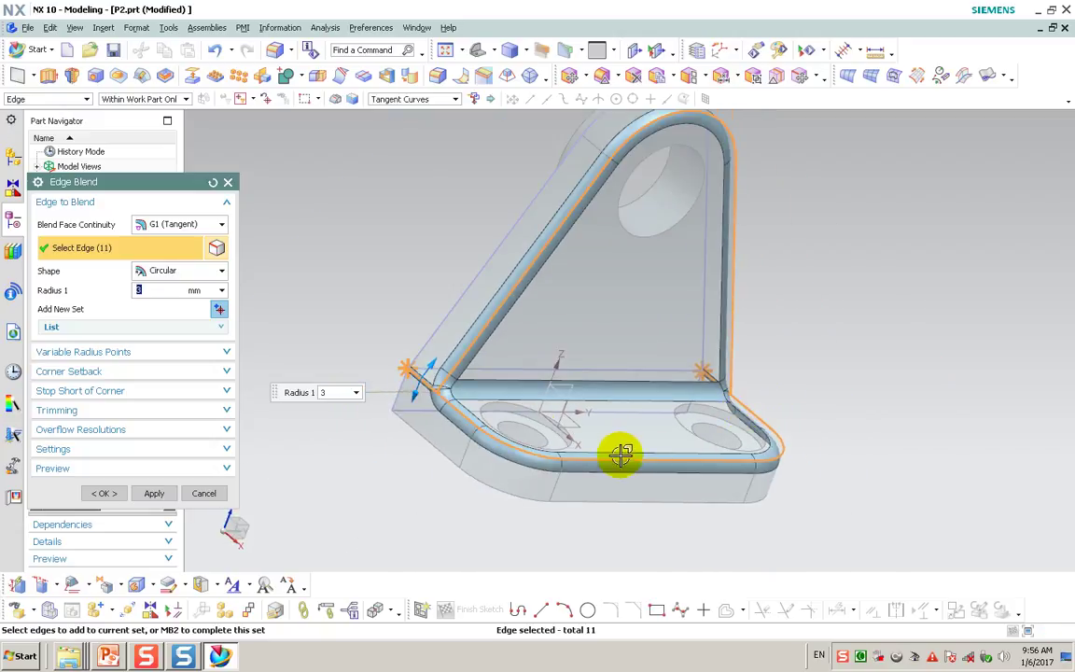
pyautogui.moveTo(533, 427)
pyautogui.mouseDown(button='middle')
pyautogui.moveTo(591, 449)
pyautogui.moveTo(598, 463)
pyautogui.mouseUp(button='middle')
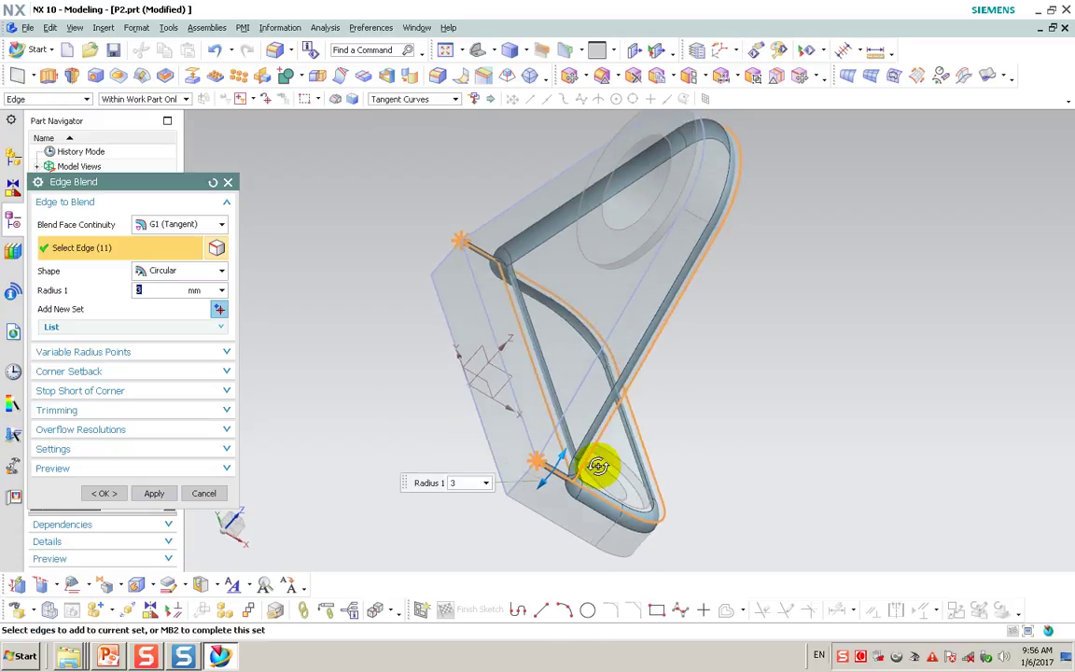
pyautogui.click(608, 274)
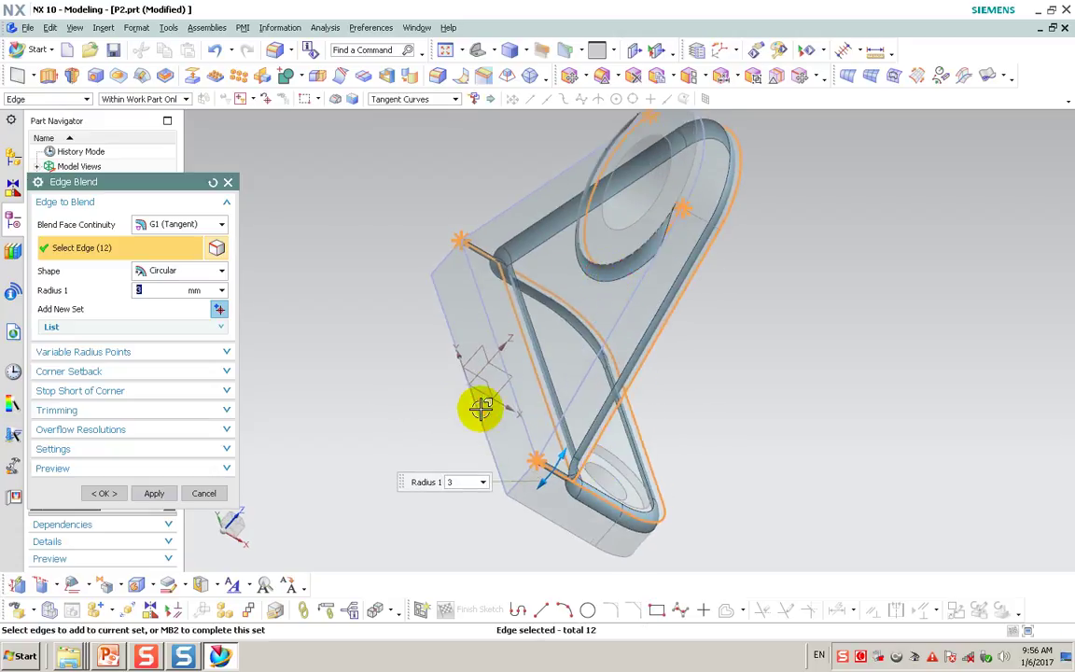
pyautogui.click(154, 493)
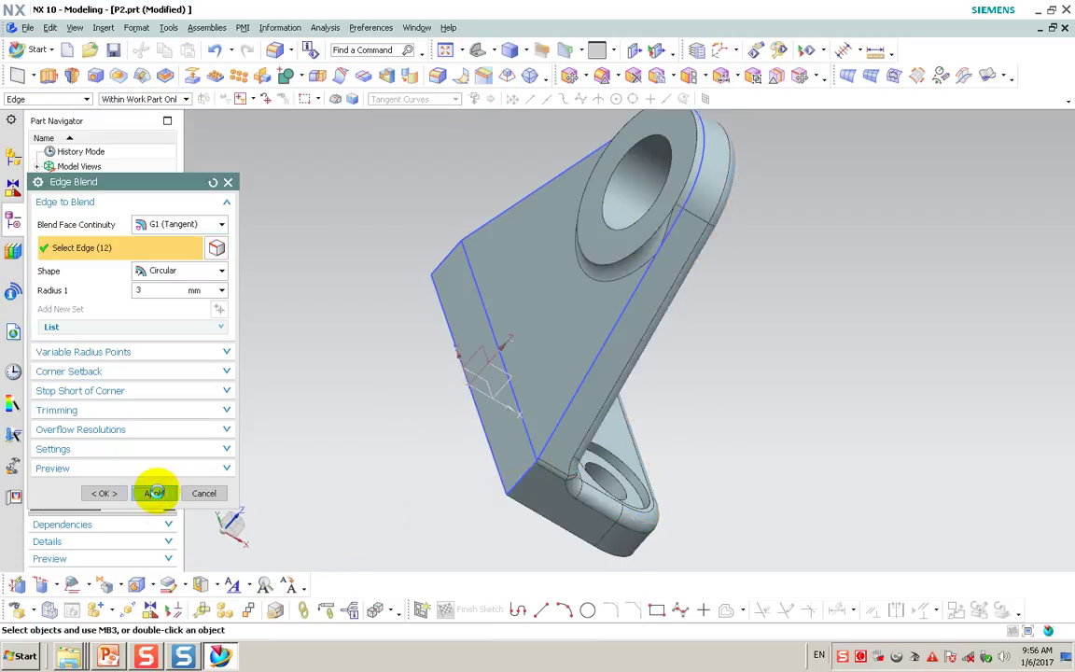
pyautogui.click(561, 412)
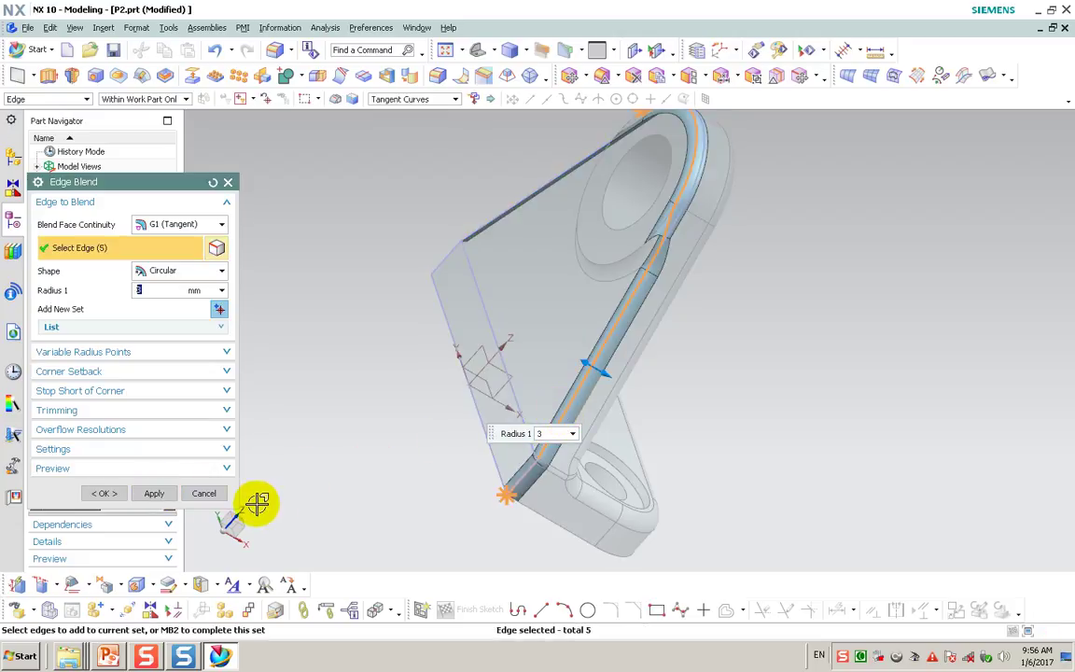
pyautogui.click(204, 493)
pyautogui.moveTo(353, 473)
pyautogui.mouseDown(button='middle')
pyautogui.moveTo(390, 492)
pyautogui.moveTo(373, 458)
pyautogui.mouseUp(button='middle')
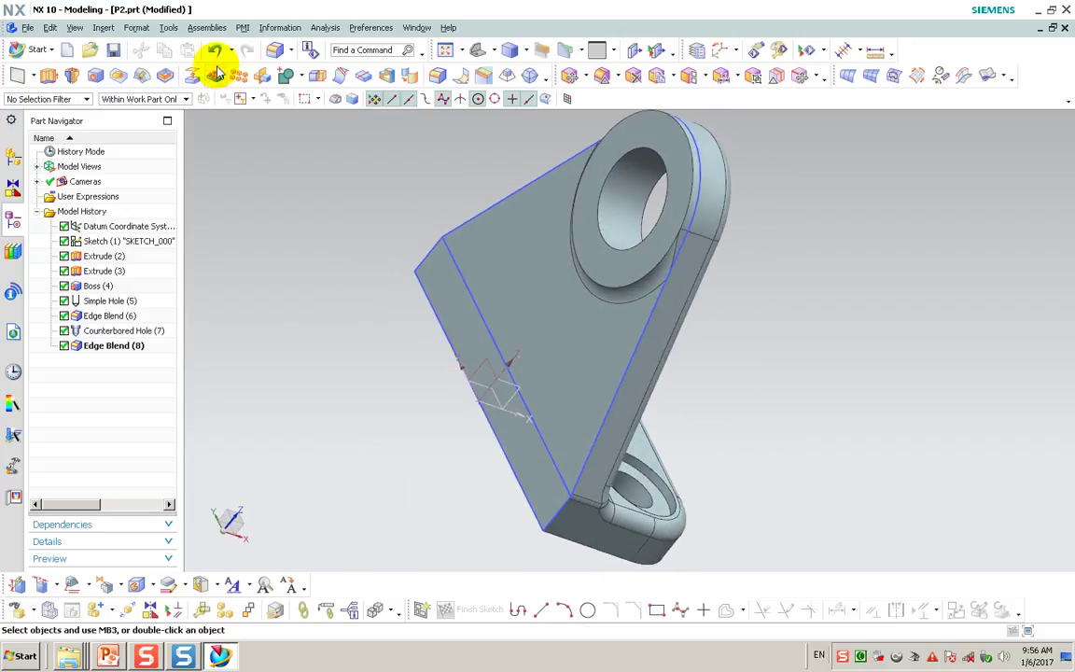
# Inspect Edge Blend (8) without changes, then delete it from the Part Navigator
pyautogui.doubleClick(110, 345)
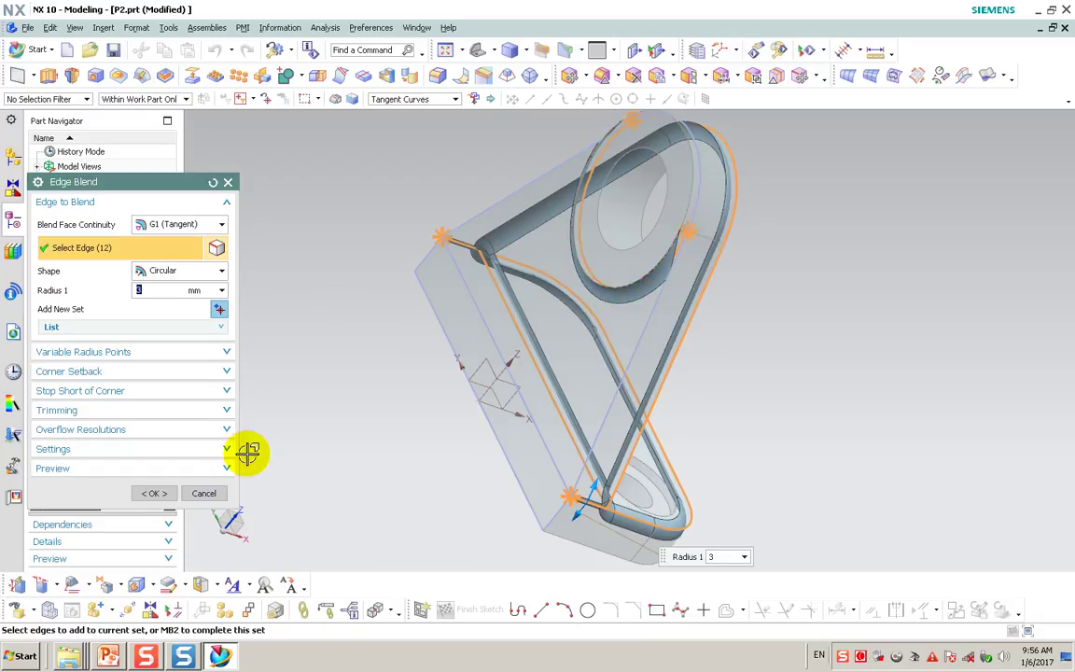
pyautogui.click(204, 492)
pyautogui.moveTo(504, 375)
pyautogui.mouseDown(button='middle')
pyautogui.moveTo(476, 355)
pyautogui.moveTo(487, 360)
pyautogui.mouseUp(button='middle')
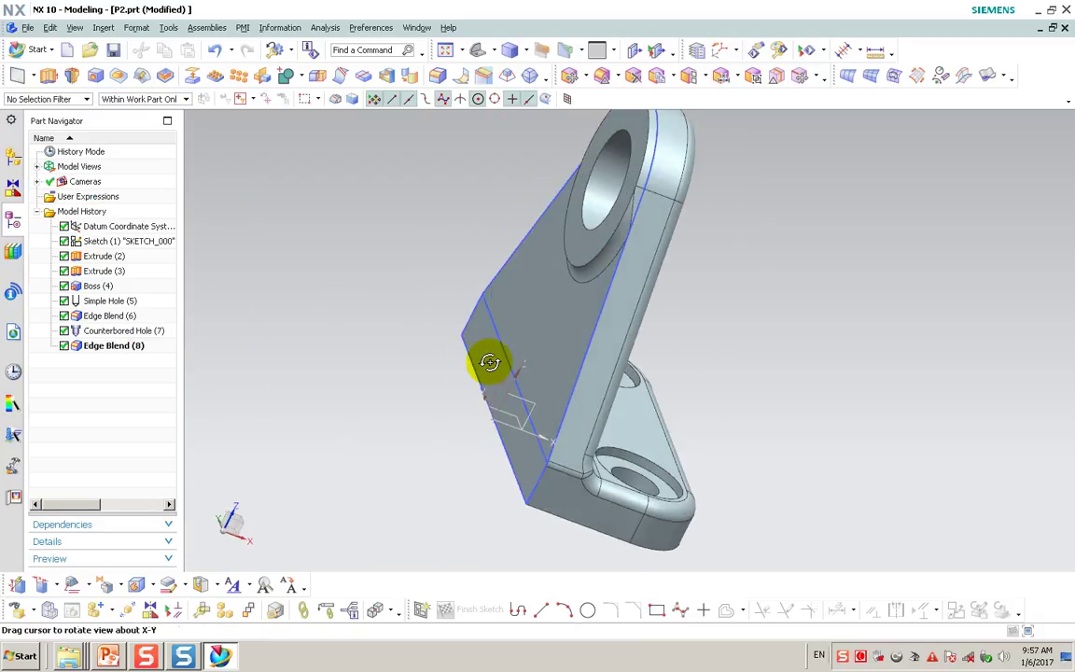
pyautogui.rightClick(112, 344)
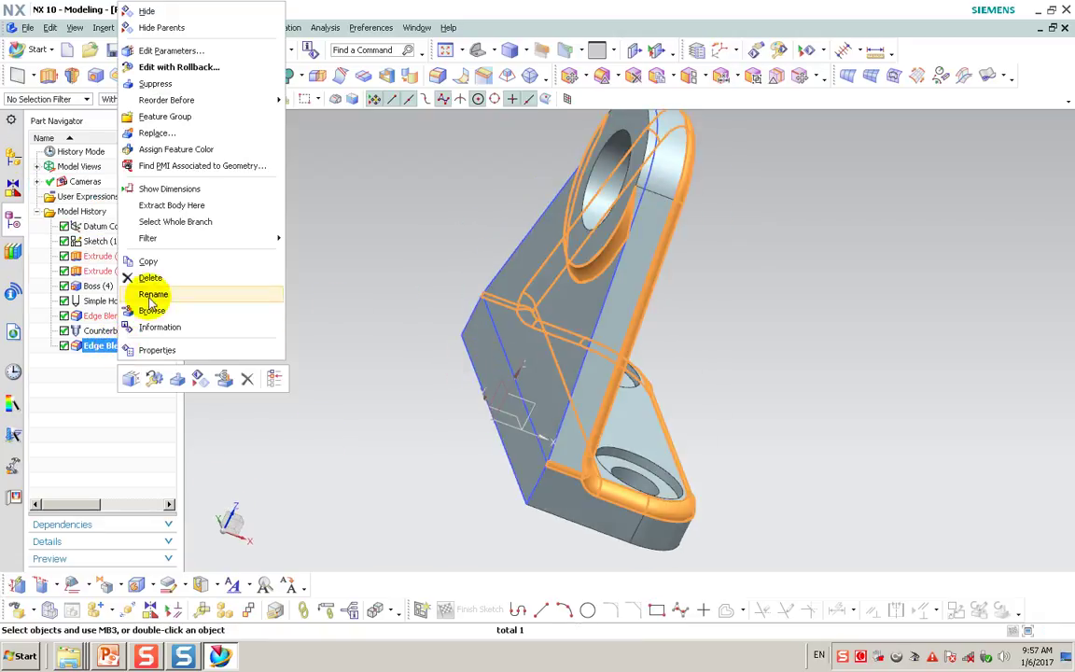
pyautogui.click(140, 277)
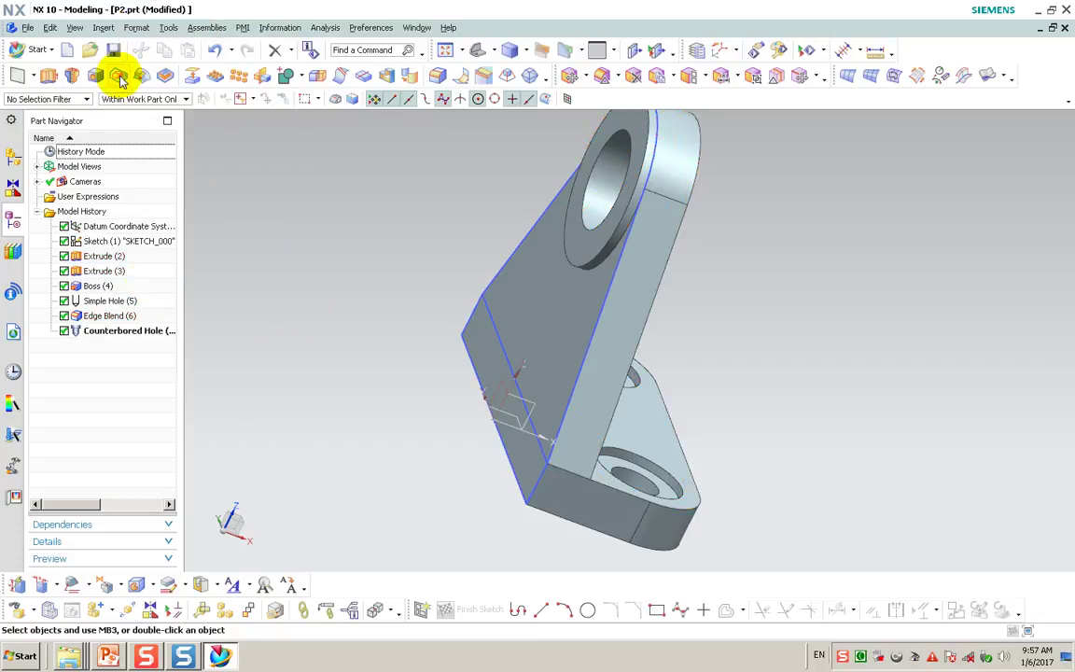
pyautogui.click(103, 27)
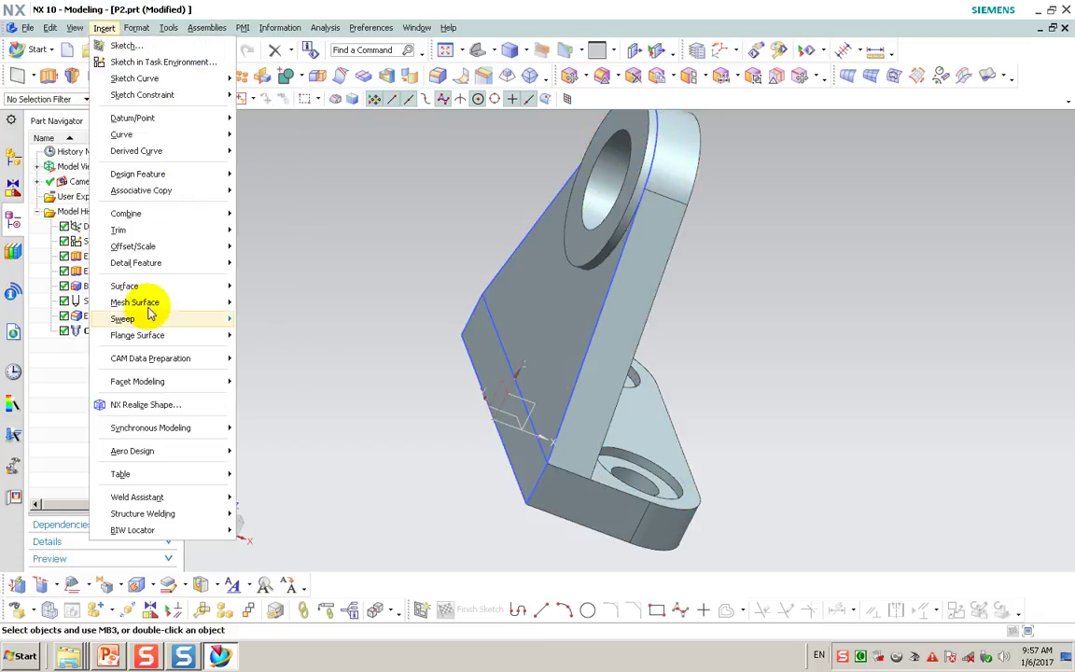
pyautogui.moveTo(136, 262)
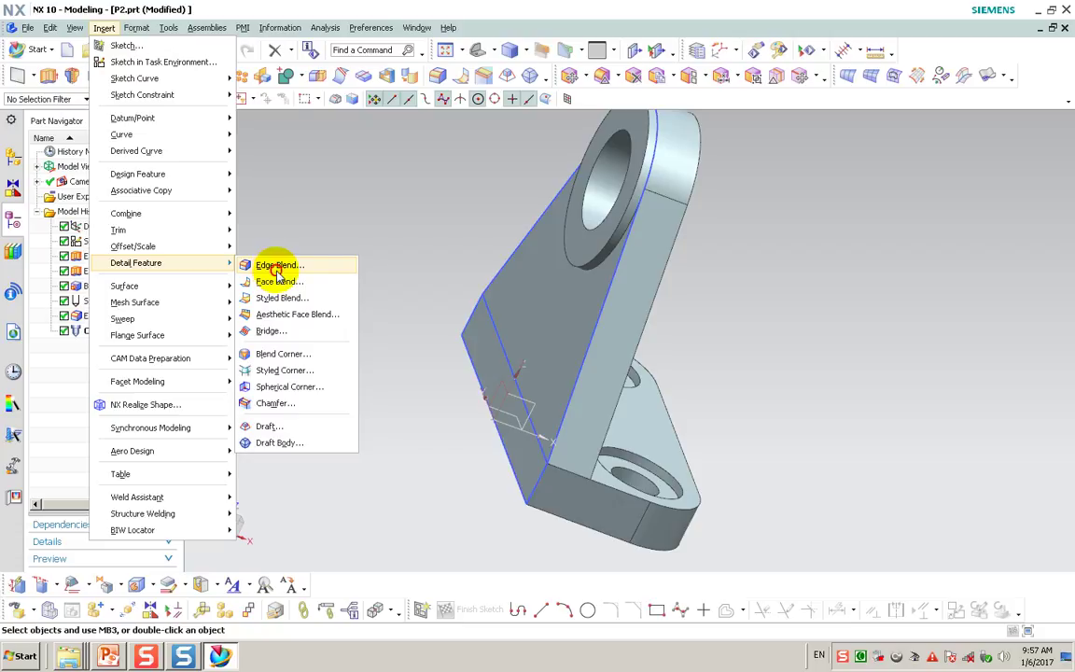
# Blend the base plate and triangular upright tangent edge chains with a 3 mm radius, creating Edge Blend (9)
pyautogui.click(276, 266)
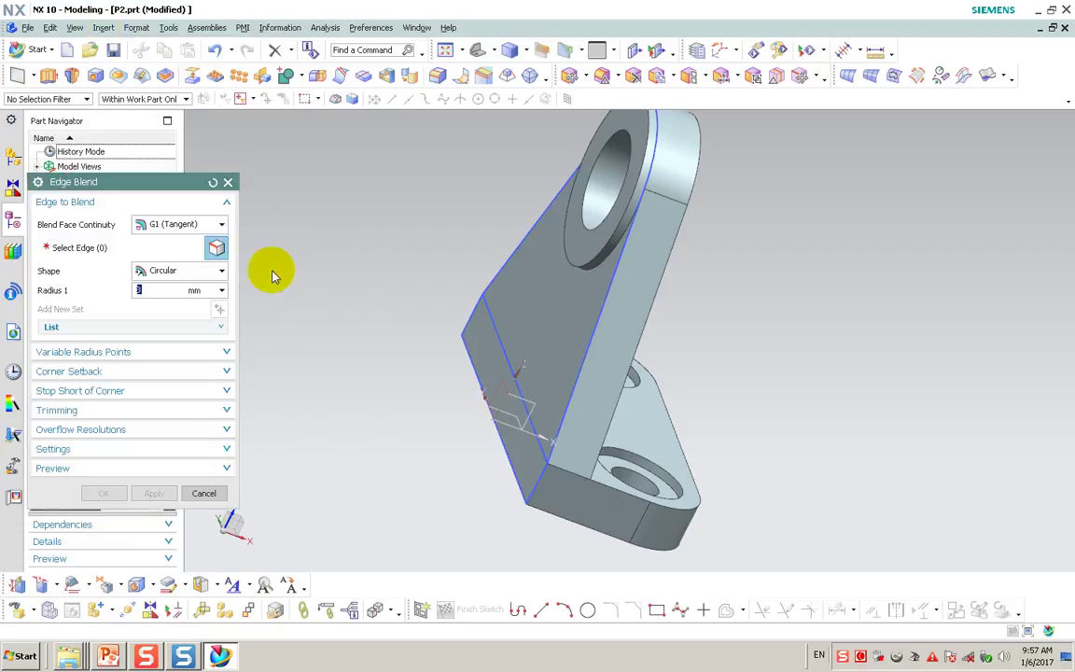
pyautogui.click(579, 477)
pyautogui.moveTo(595, 499)
pyautogui.mouseDown(button='middle')
pyautogui.moveTo(552, 499)
pyautogui.moveTo(550, 439)
pyautogui.mouseUp(button='middle')
pyautogui.click(549, 439)
pyautogui.click(480, 352)
pyautogui.moveTo(547, 389)
pyautogui.mouseDown(button='middle')
pyautogui.moveTo(557, 432)
pyautogui.moveTo(592, 407)
pyautogui.mouseUp(button='middle')
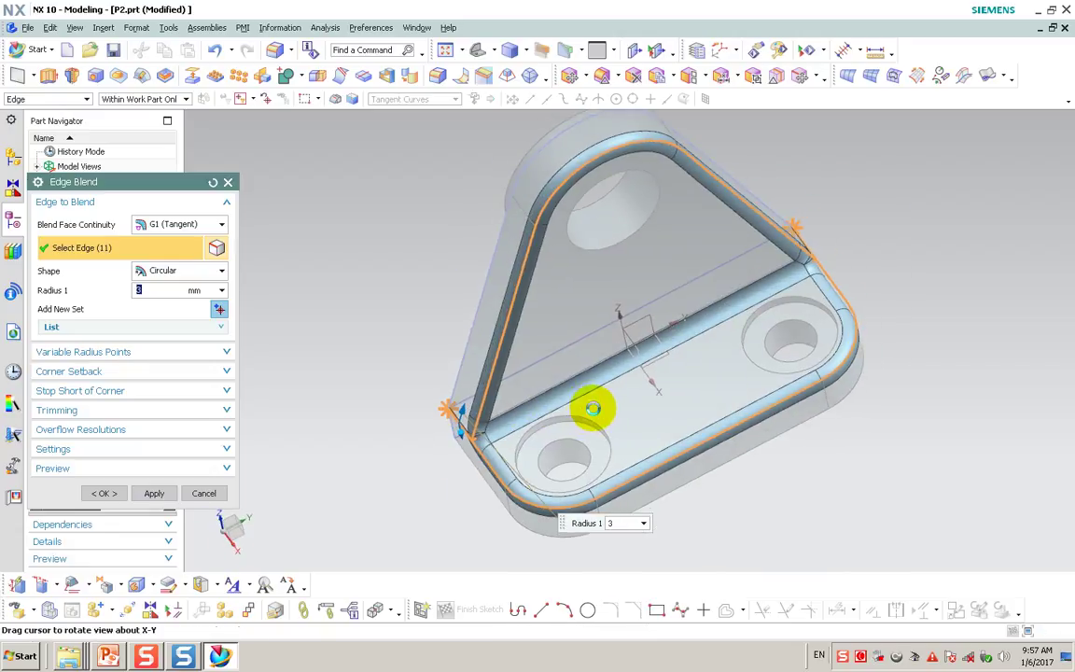
pyautogui.click(106, 493)
pyautogui.moveTo(283, 473)
pyautogui.mouseDown(button='middle')
pyautogui.moveTo(348, 490)
pyautogui.moveTo(339, 493)
pyautogui.mouseUp(button='middle')
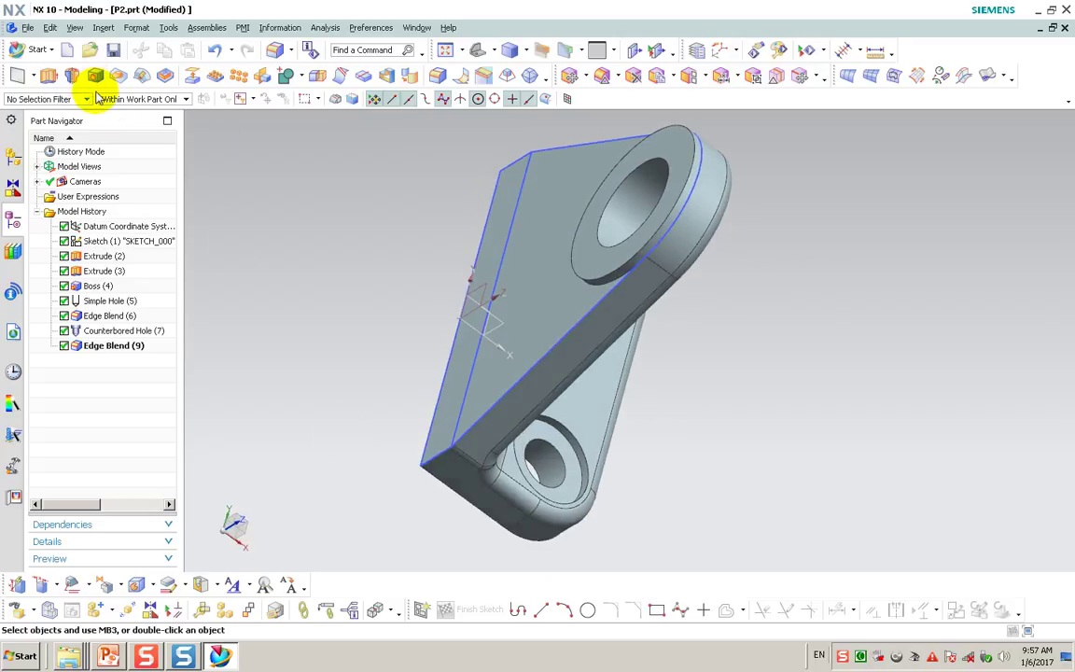
pyautogui.click(104, 28)
pyautogui.moveTo(137, 262)
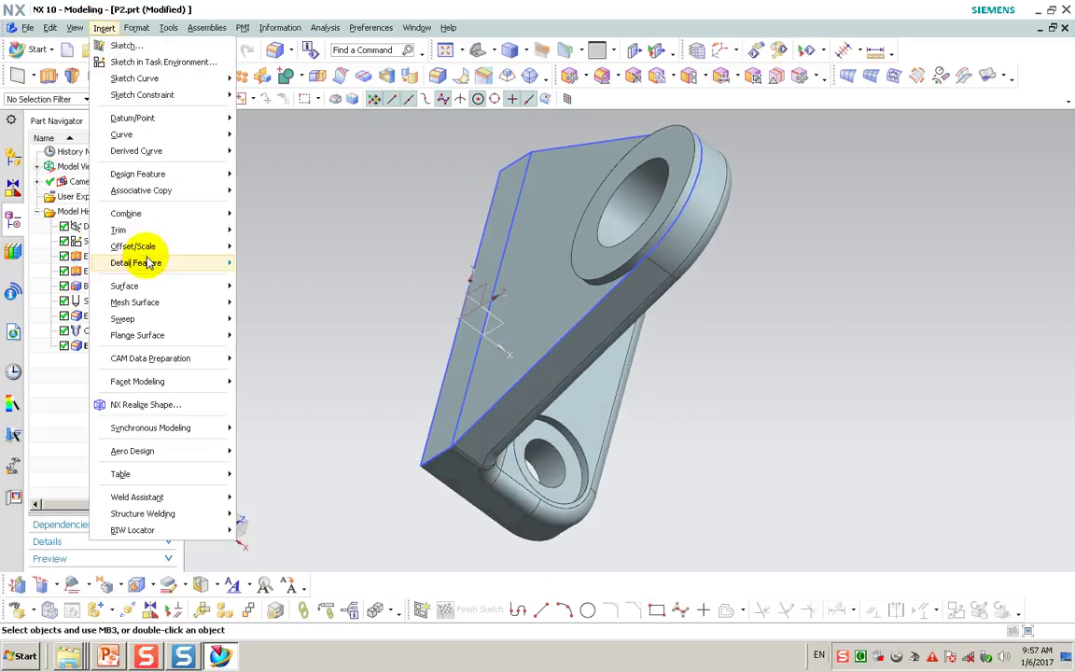
# Apply a 3 mm edge blend to the upright's back edge chain
pyautogui.click(278, 265)
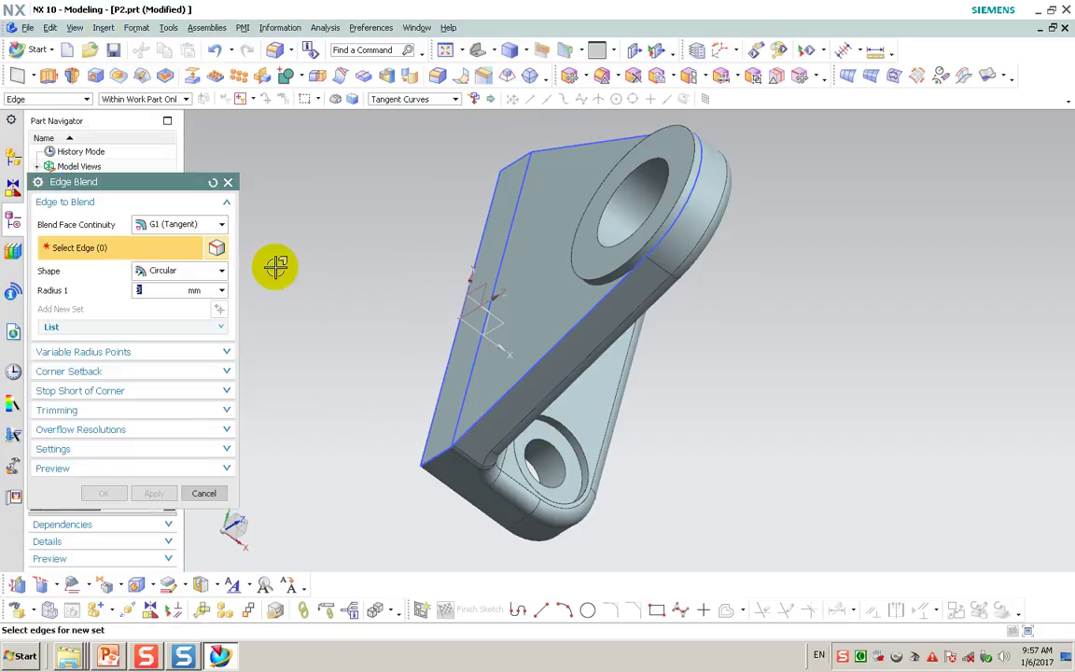
pyautogui.click(435, 458)
pyautogui.moveTo(435, 457); pyautogui.dragTo(468, 384, button='middle')
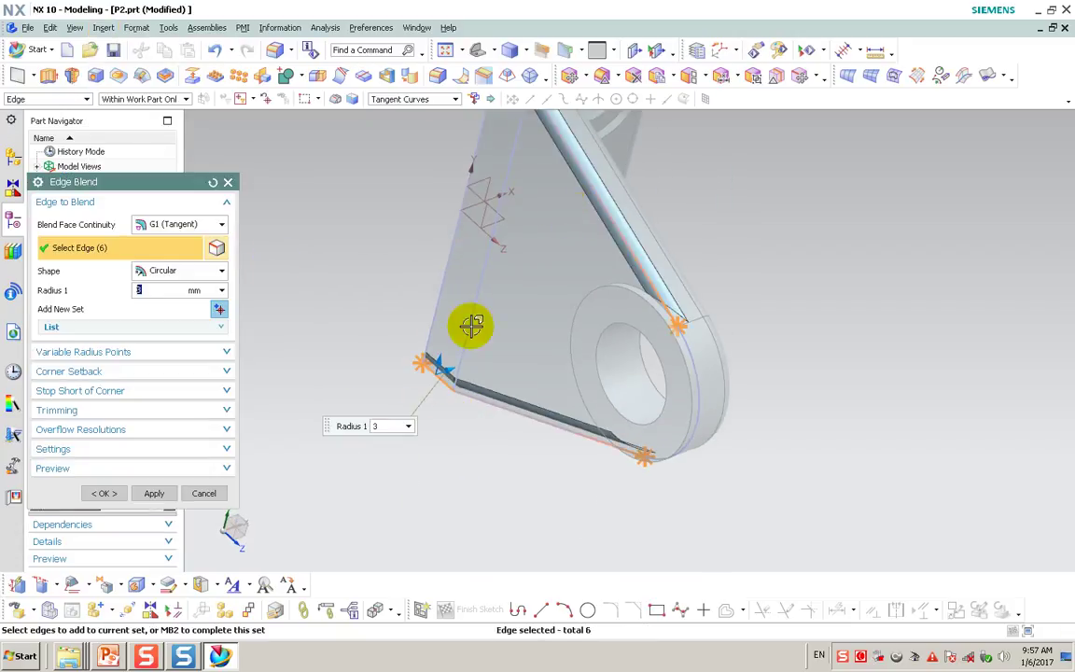
pyautogui.click(154, 493)
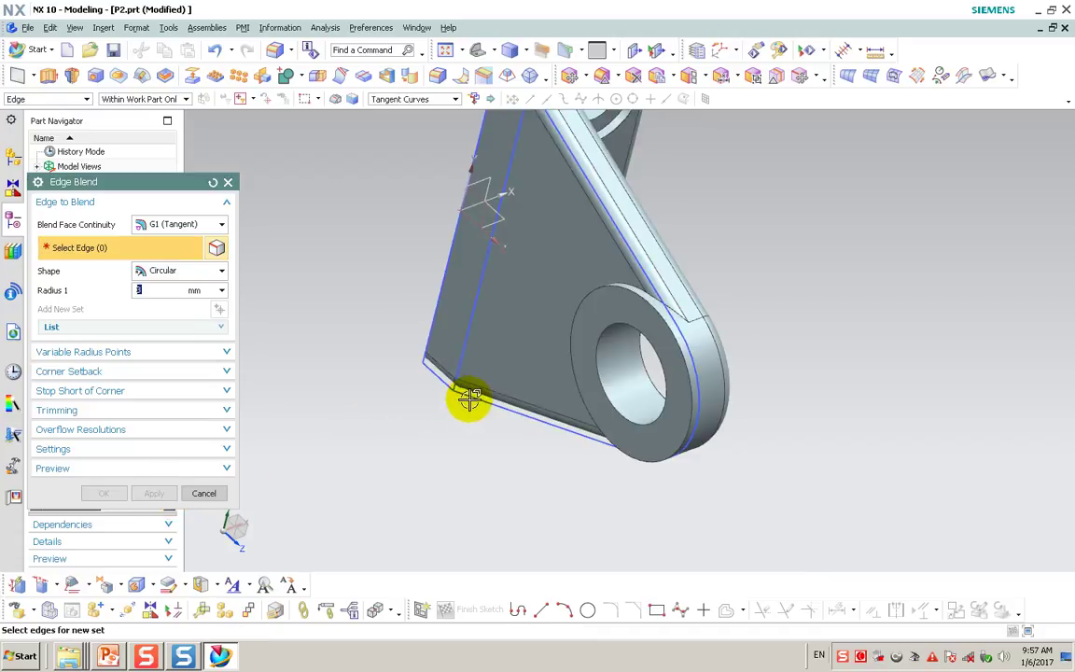
# Round the boss rim's edge chain with a 3 mm blend
pyautogui.moveTo(461, 396); pyautogui.dragTo(591, 367, button='middle')
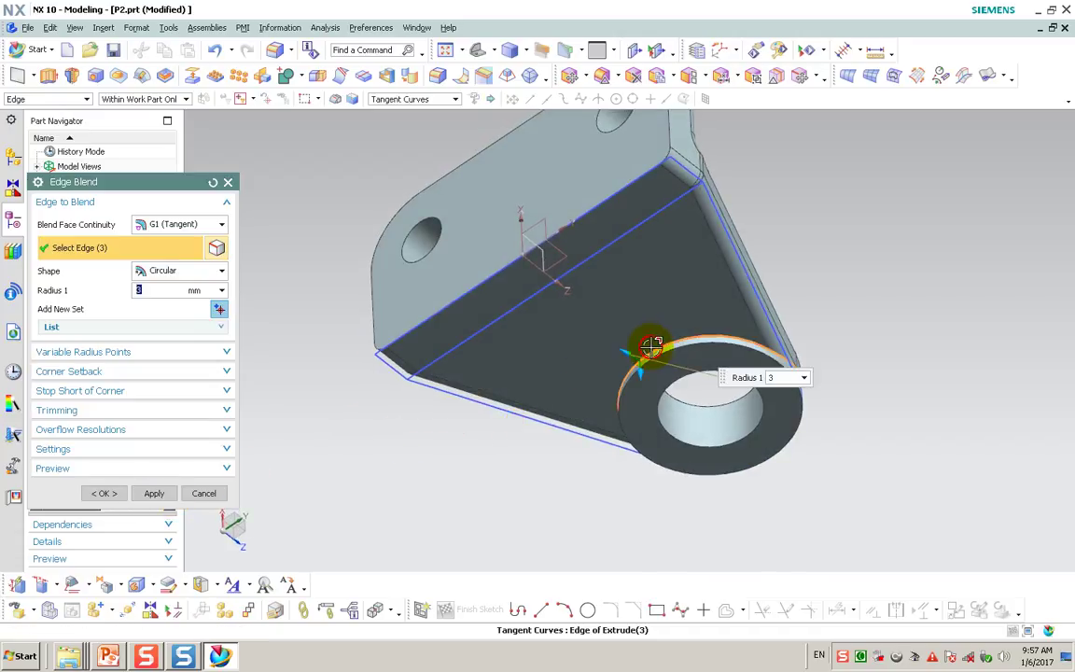
pyautogui.click(650, 347)
pyautogui.click(104, 496)
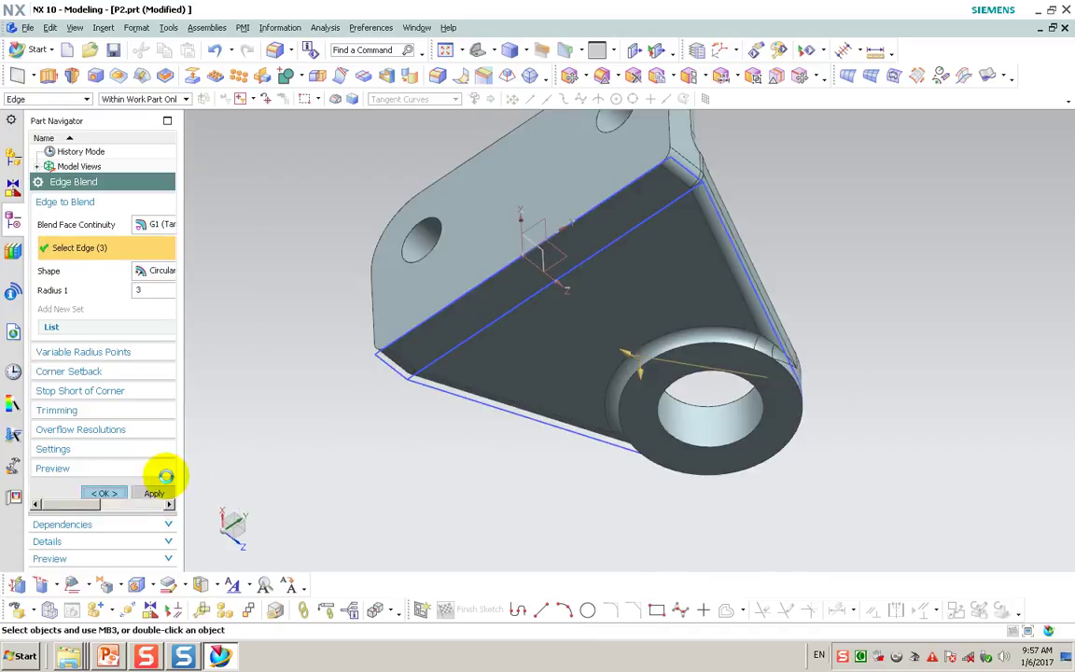
pyautogui.moveTo(504, 451)
pyautogui.mouseDown(button='middle')
pyautogui.moveTo(437, 361)
pyautogui.moveTo(433, 328)
pyautogui.mouseUp(button='middle')
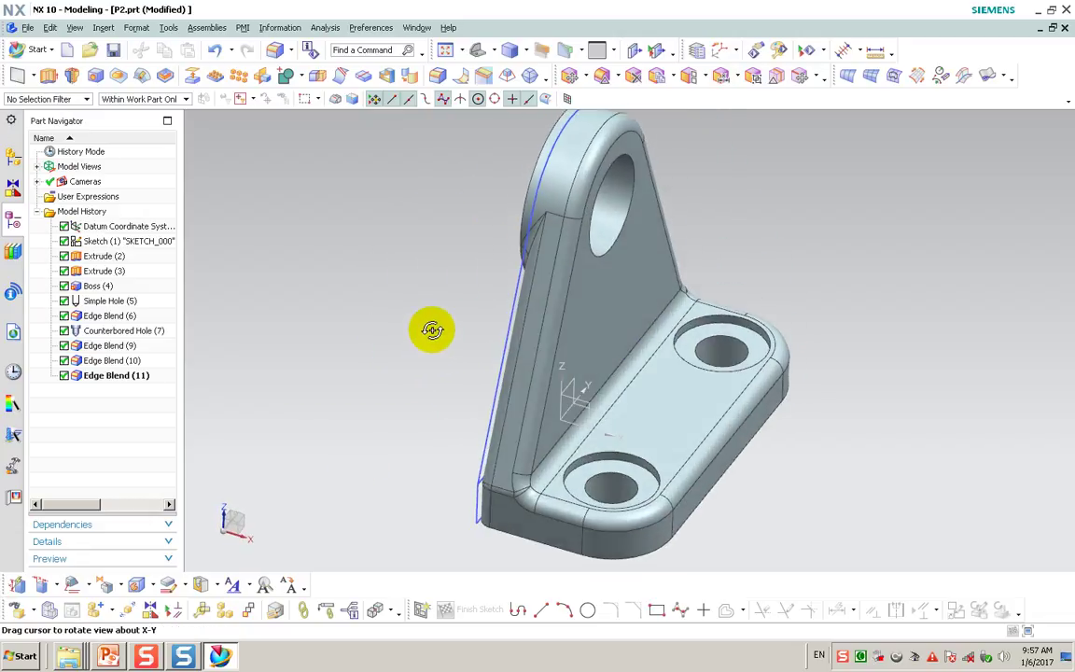